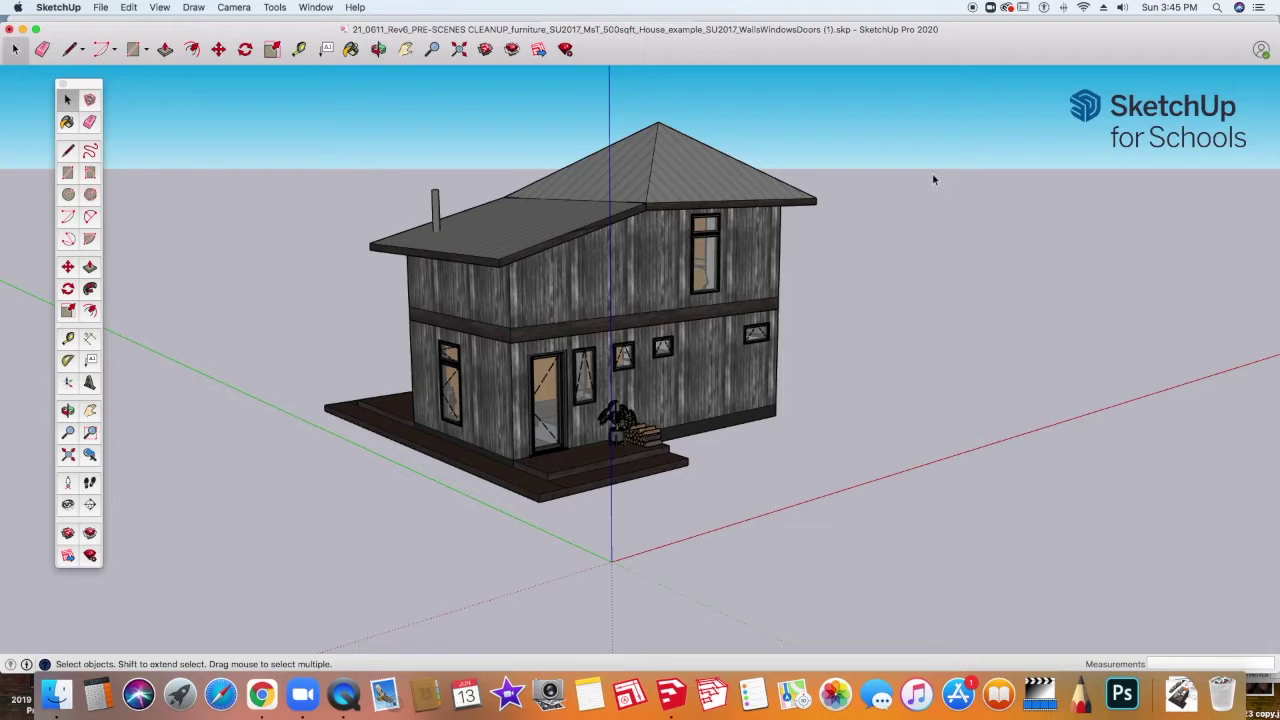
# Step: Bring the 21_0613__SCENES house model forward and review its exterior scenes: 3/4 View Front, 3/4 View Back, Front, Right and Left
pyautogui.moveTo(784, 50)
pyautogui.mouseDown()
pyautogui.moveTo(797, 66)
pyautogui.moveTo(791, 93)
pyautogui.mouseUp()
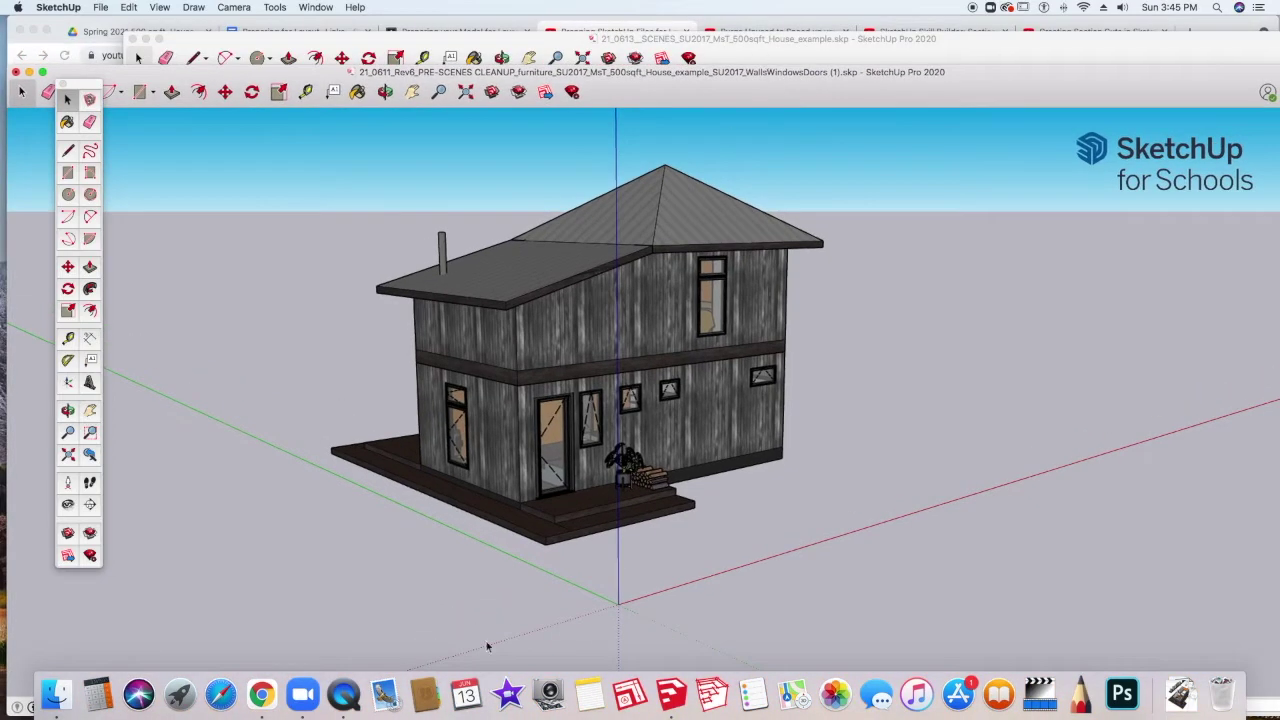
pyautogui.click(772, 57)
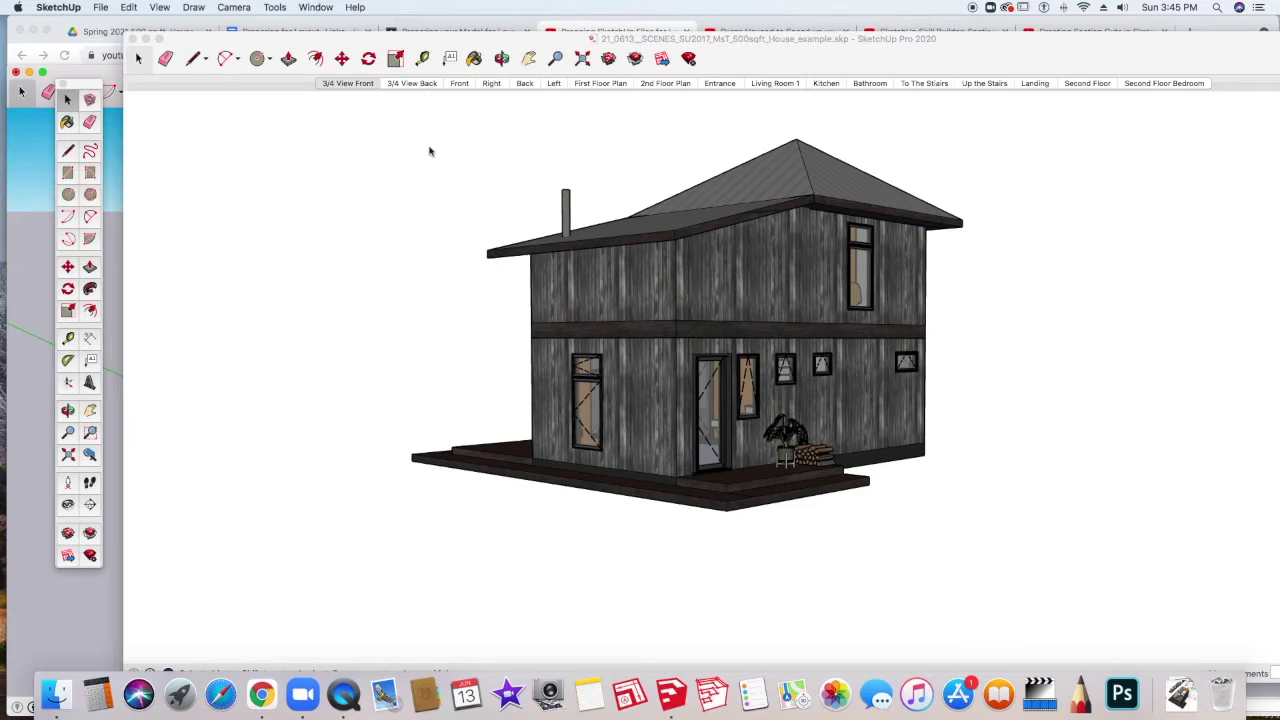
pyautogui.click(352, 85)
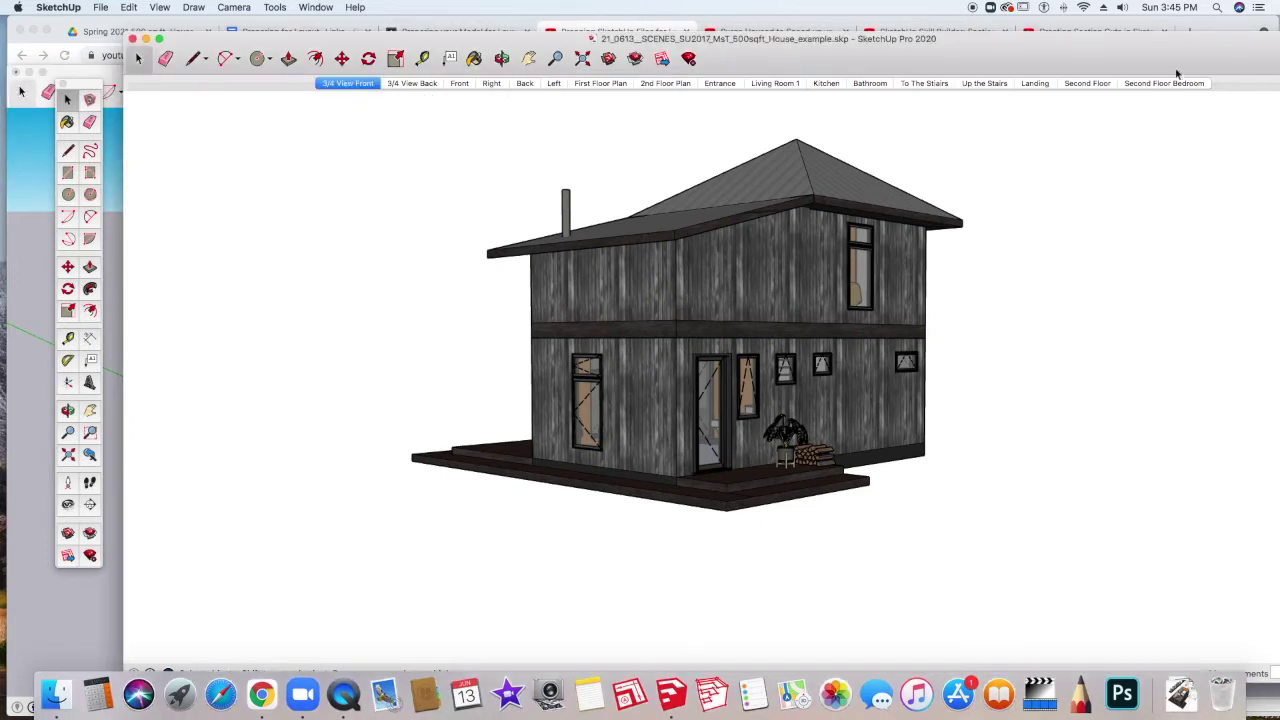
pyautogui.click(415, 84)
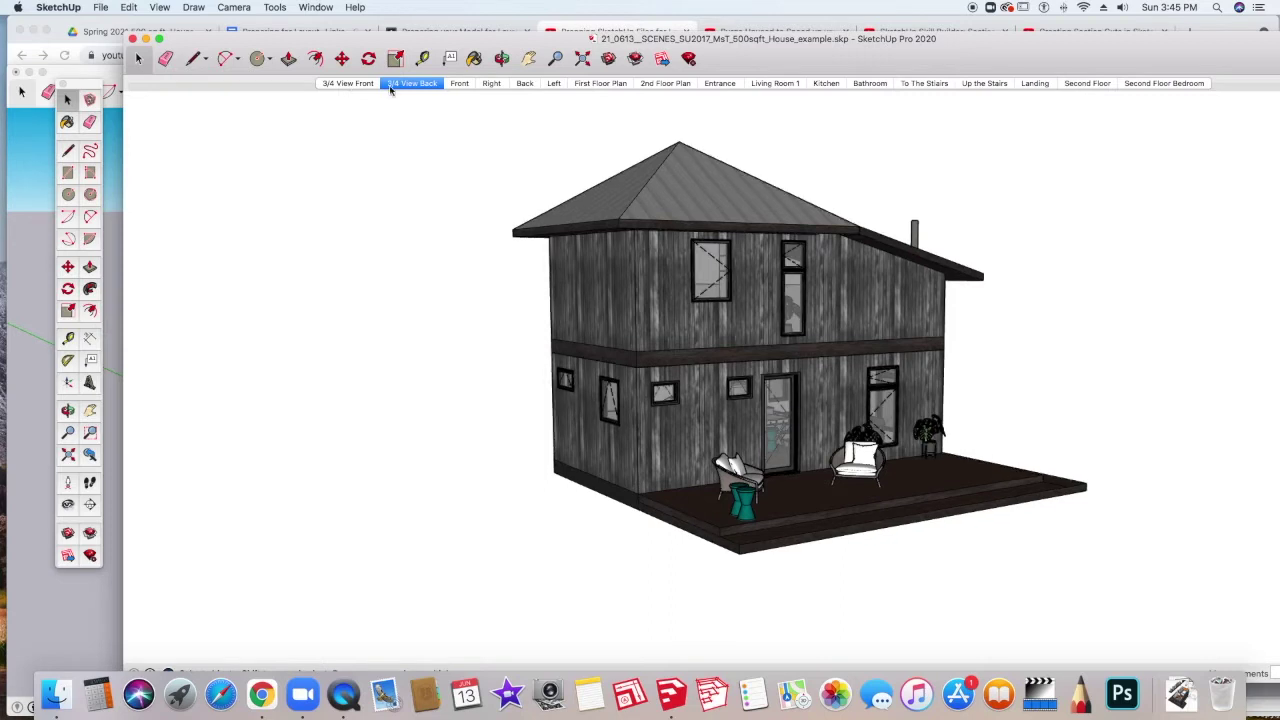
pyautogui.click(462, 87)
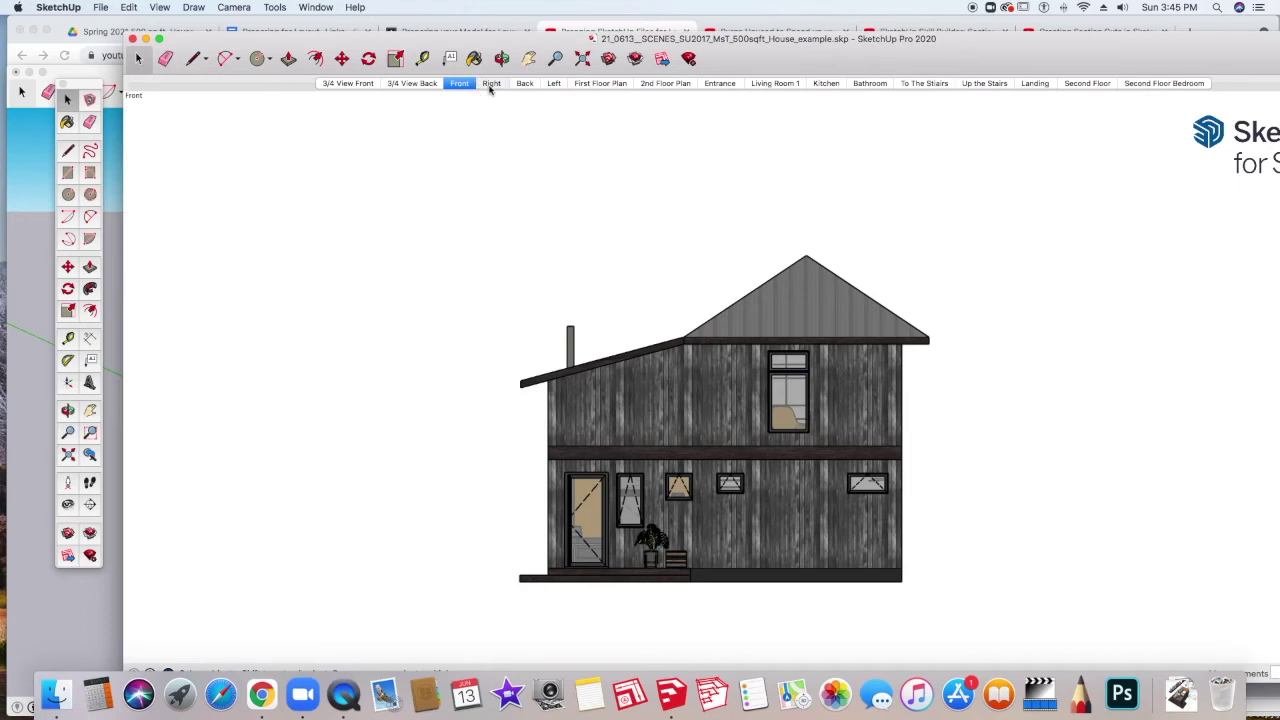
pyautogui.click(490, 86)
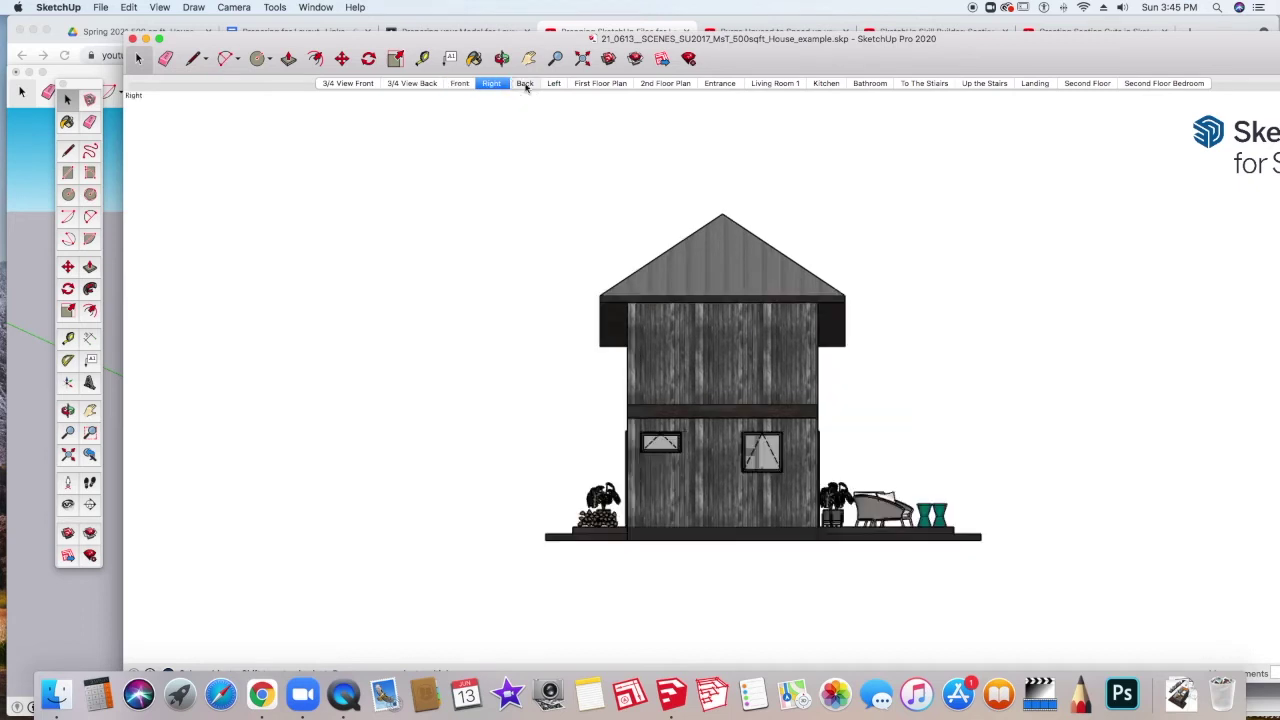
pyautogui.click(556, 87)
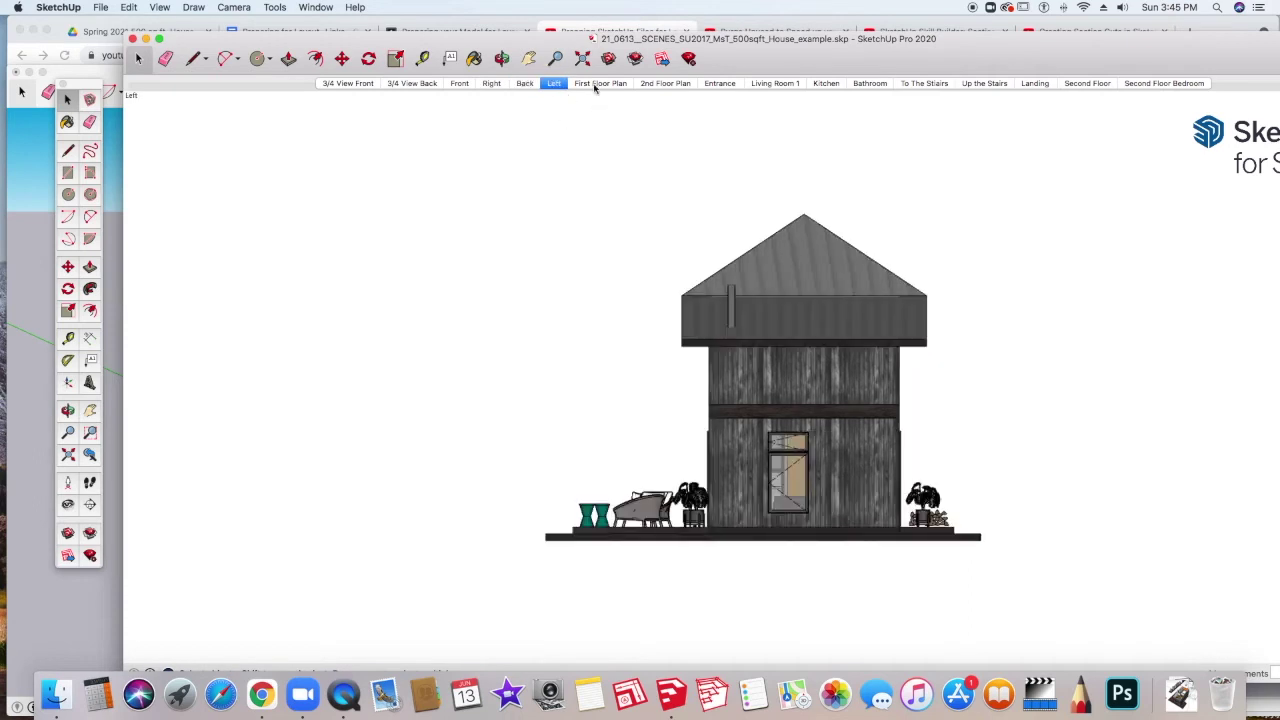
# Step: View the First Floor Plan, 2nd Floor Plan, Entrance, Living Room 1, Kitchen and Bathroom scenes
pyautogui.click(596, 84)
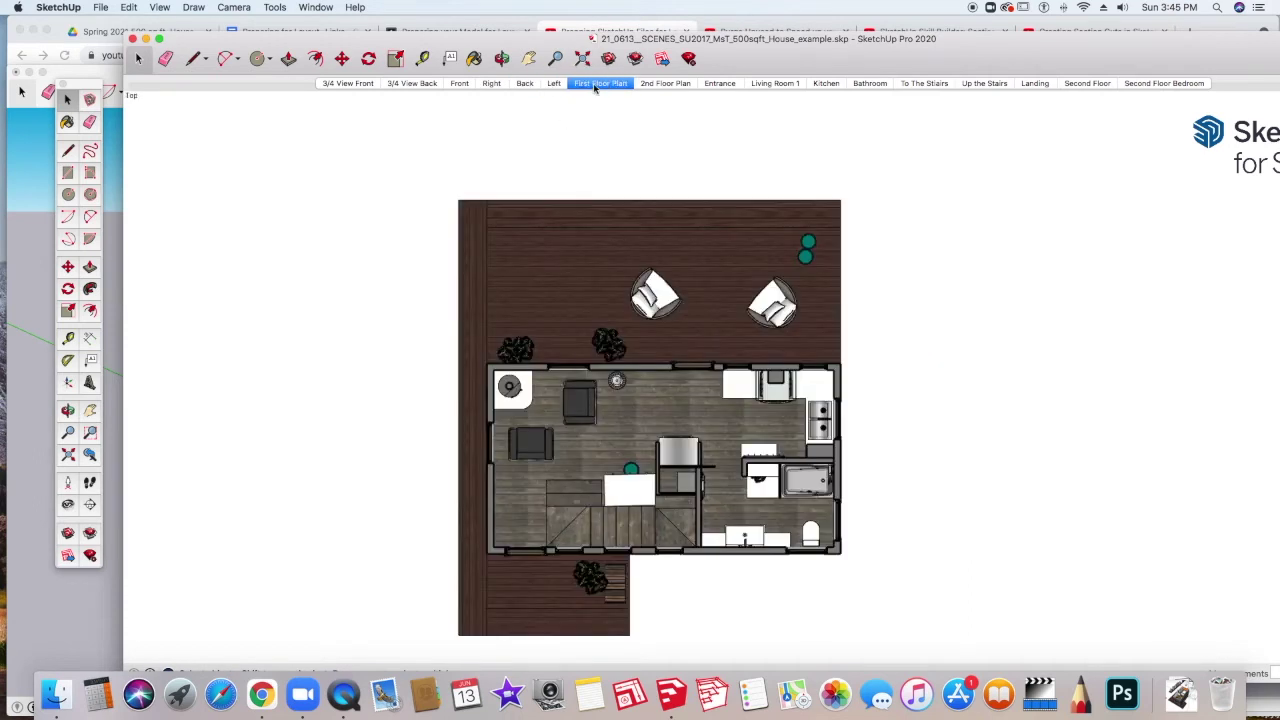
pyautogui.click(666, 84)
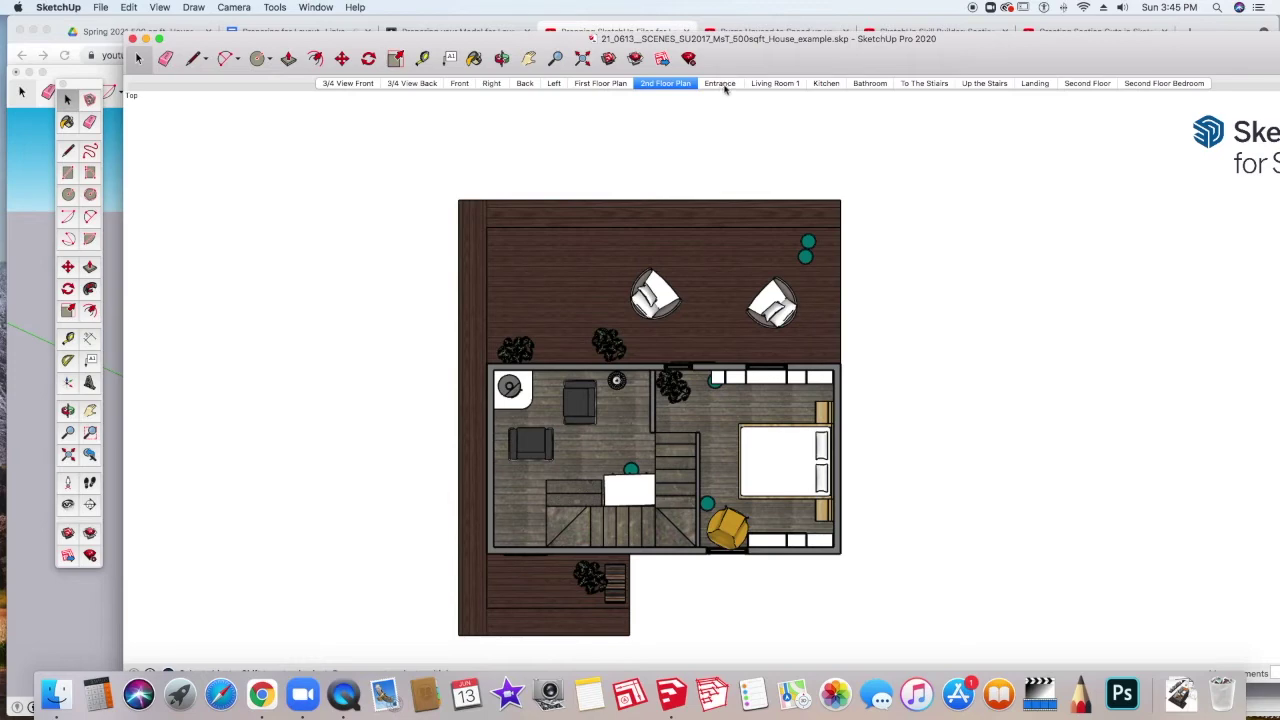
pyautogui.click(722, 84)
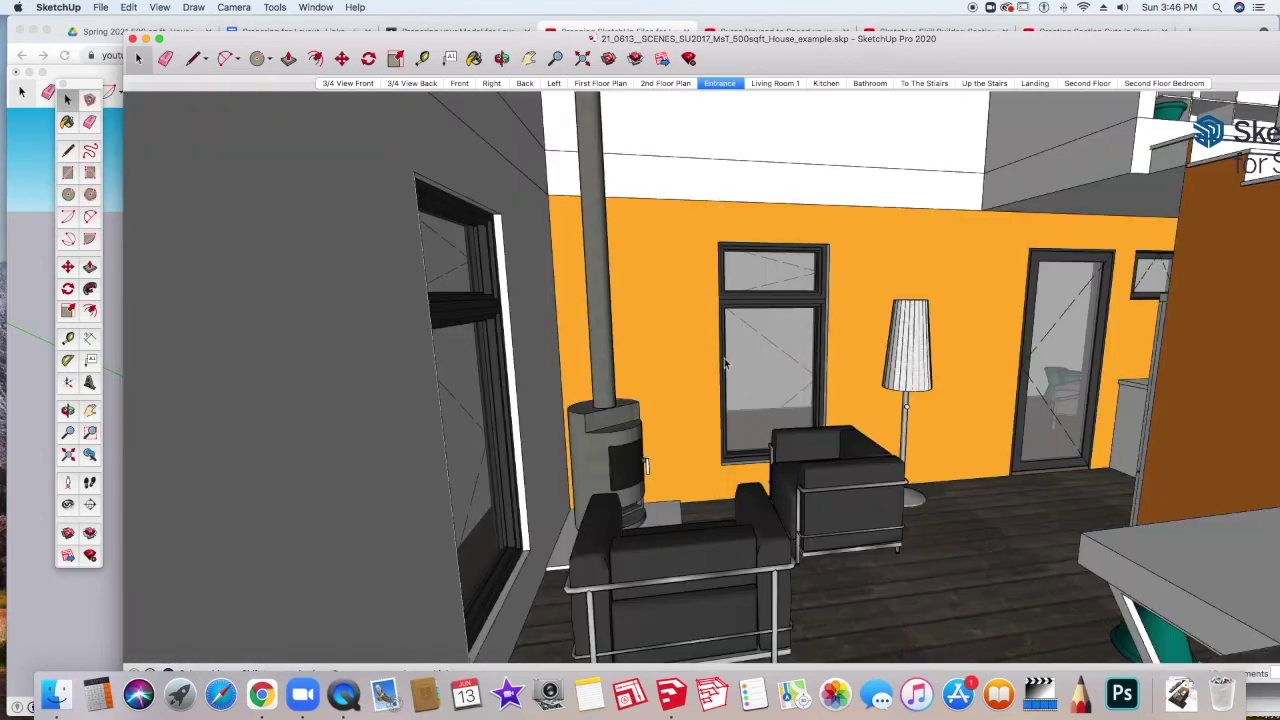
pyautogui.click(784, 84)
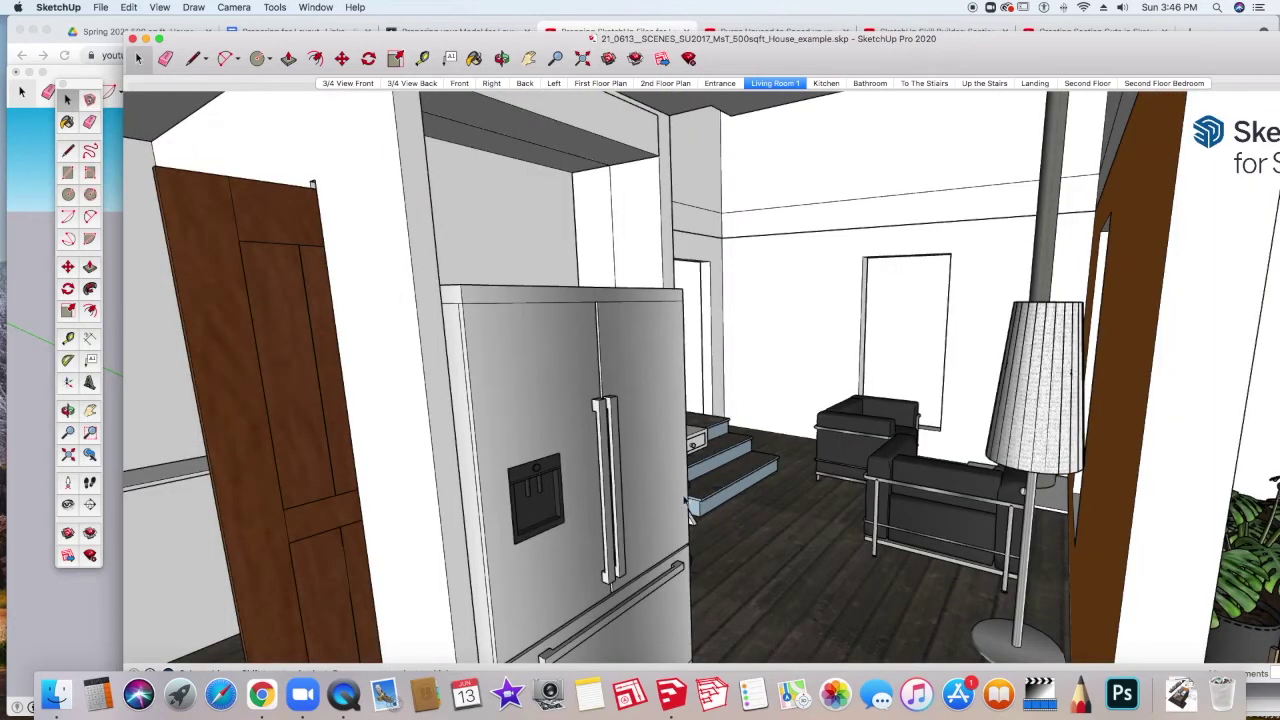
pyautogui.click(824, 84)
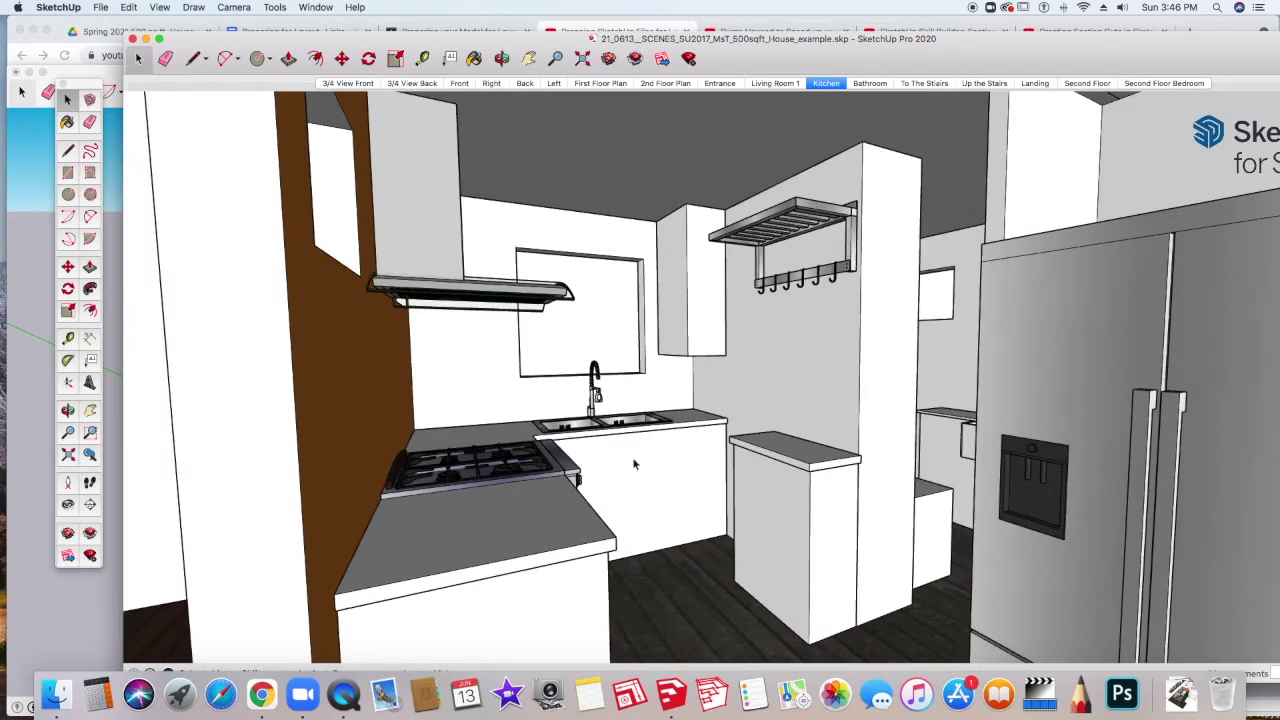
pyautogui.click(869, 84)
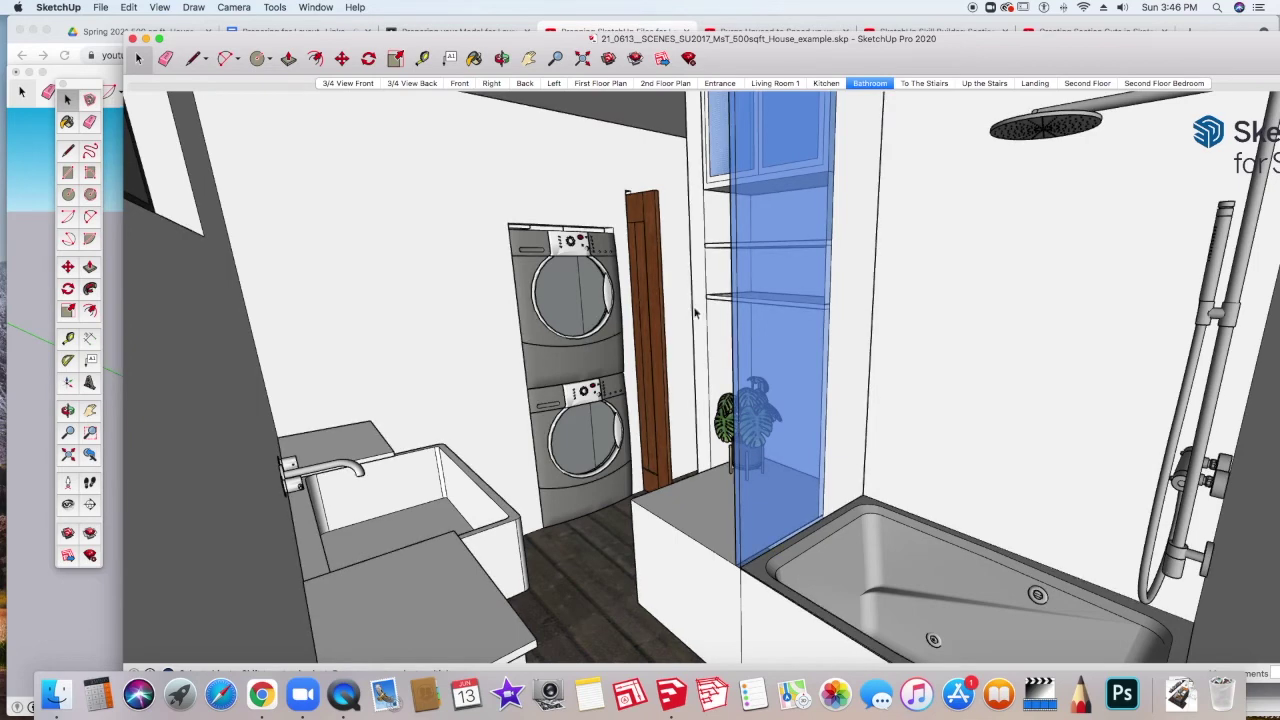
# Step: View the To The Stairs, Up the Stairs, Landing, Second Floor and Second Floor Bedroom scenes
pyautogui.click(920, 84)
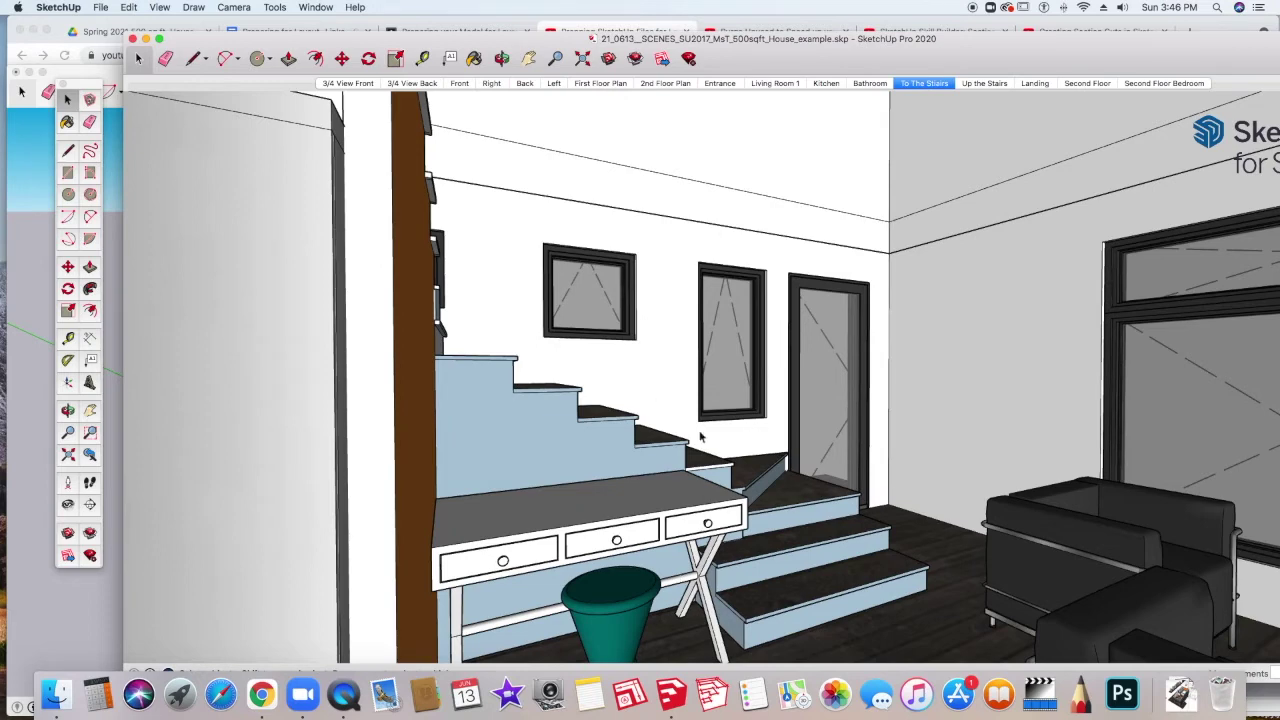
pyautogui.click(984, 84)
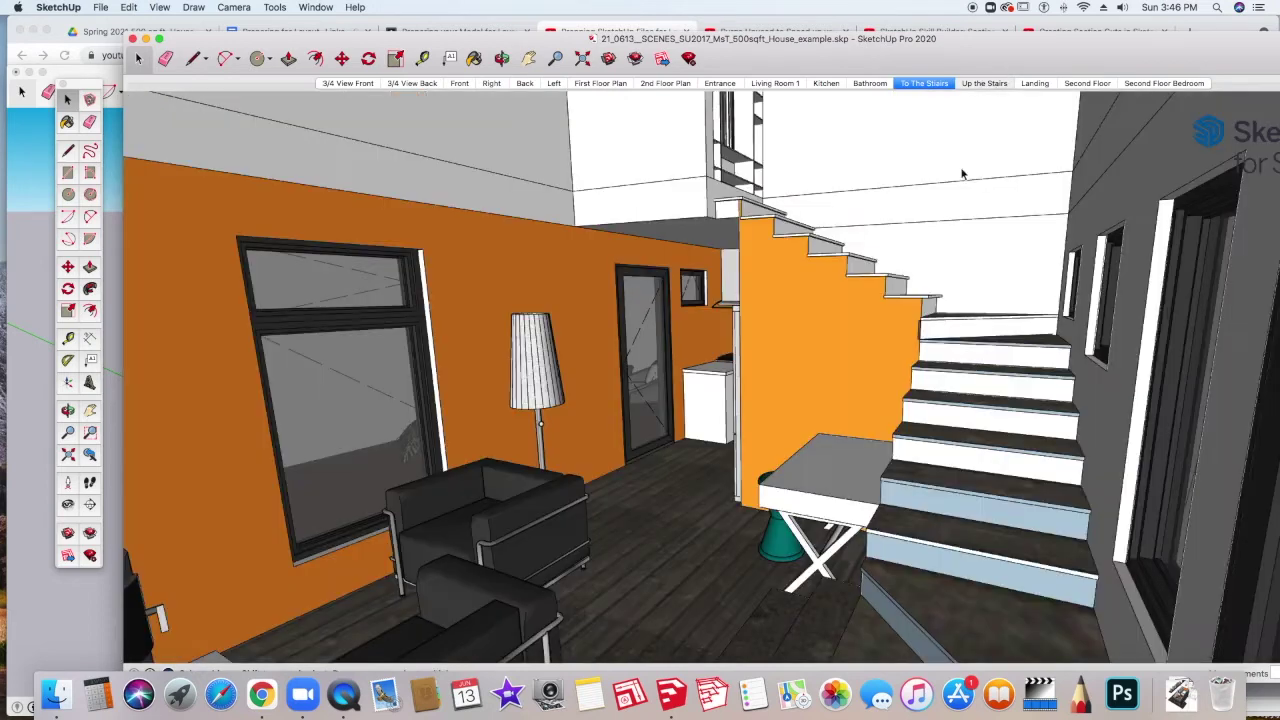
pyautogui.click(1038, 84)
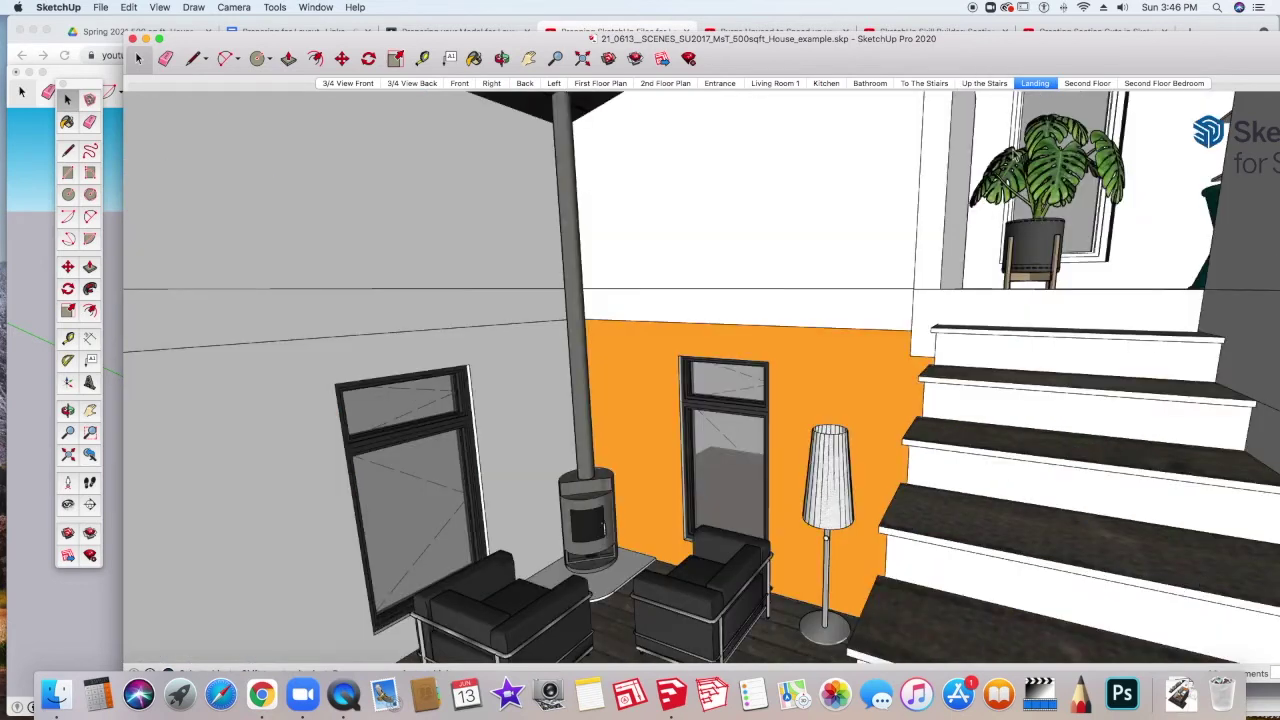
pyautogui.click(1087, 84)
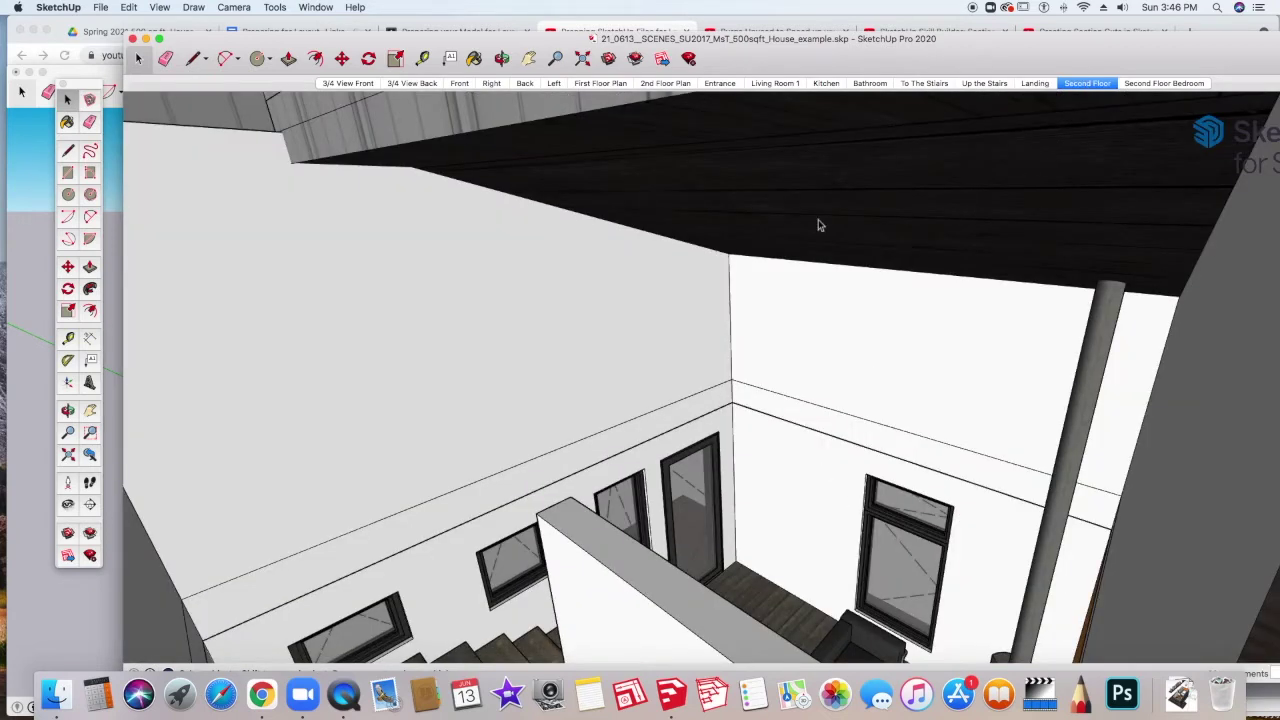
pyautogui.click(1160, 84)
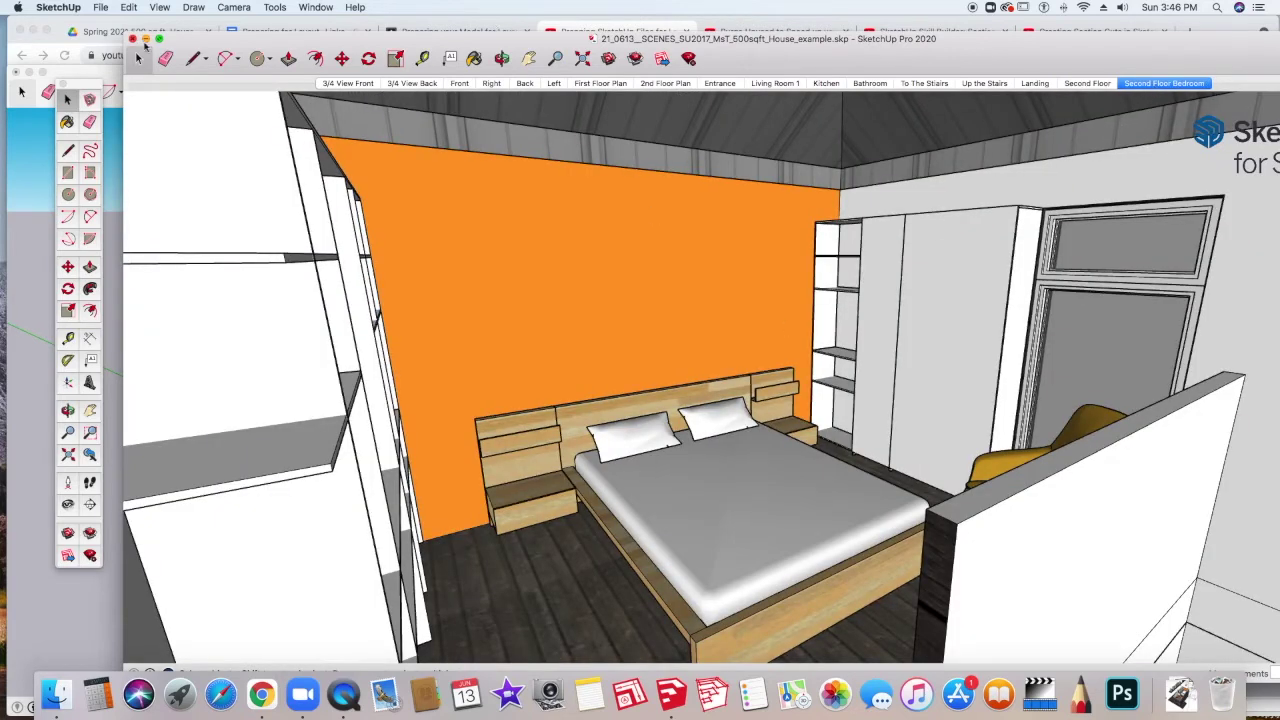
# Step: Return to the PRE-SCENES CLEANUP house model and display the Styles, Outliner and Scenes palettes
pyautogui.moveTo(437, 38)
pyautogui.mouseDown()
pyautogui.moveTo(381, 126)
pyautogui.moveTo(467, 104)
pyautogui.mouseUp()
pyautogui.moveTo(648, 72); pyautogui.dragTo(647, 18)
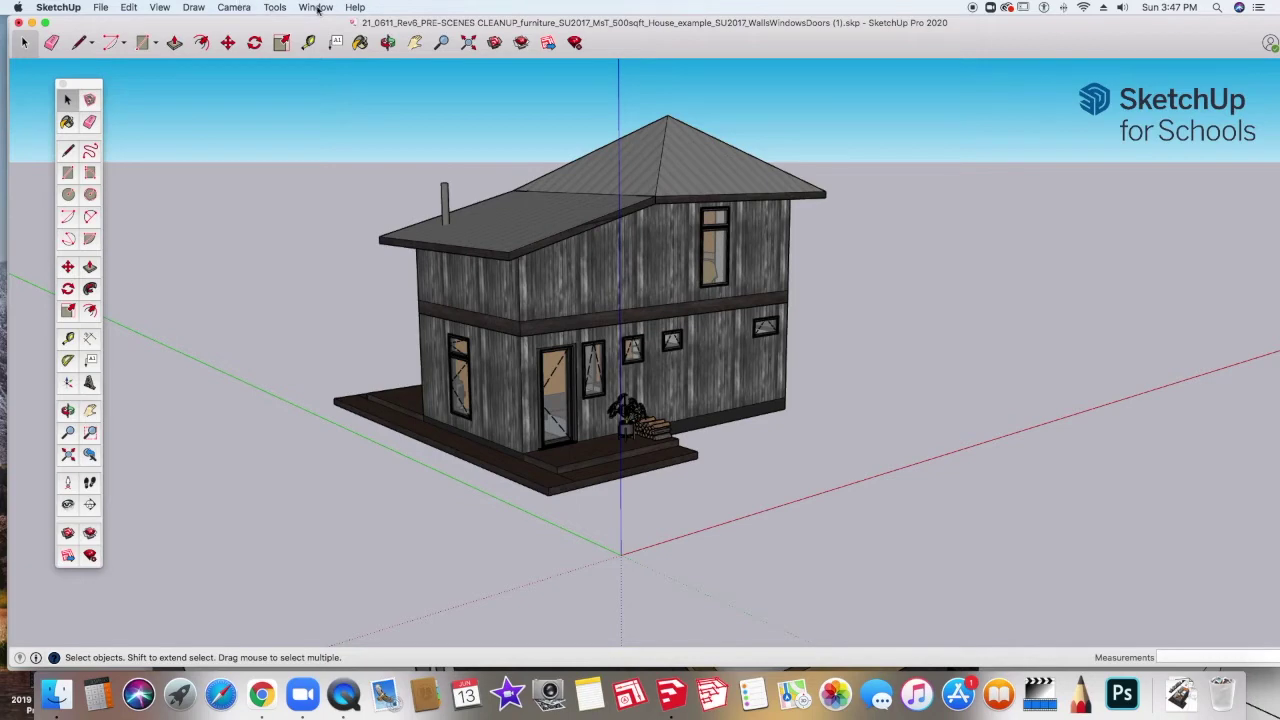
pyautogui.click(317, 8)
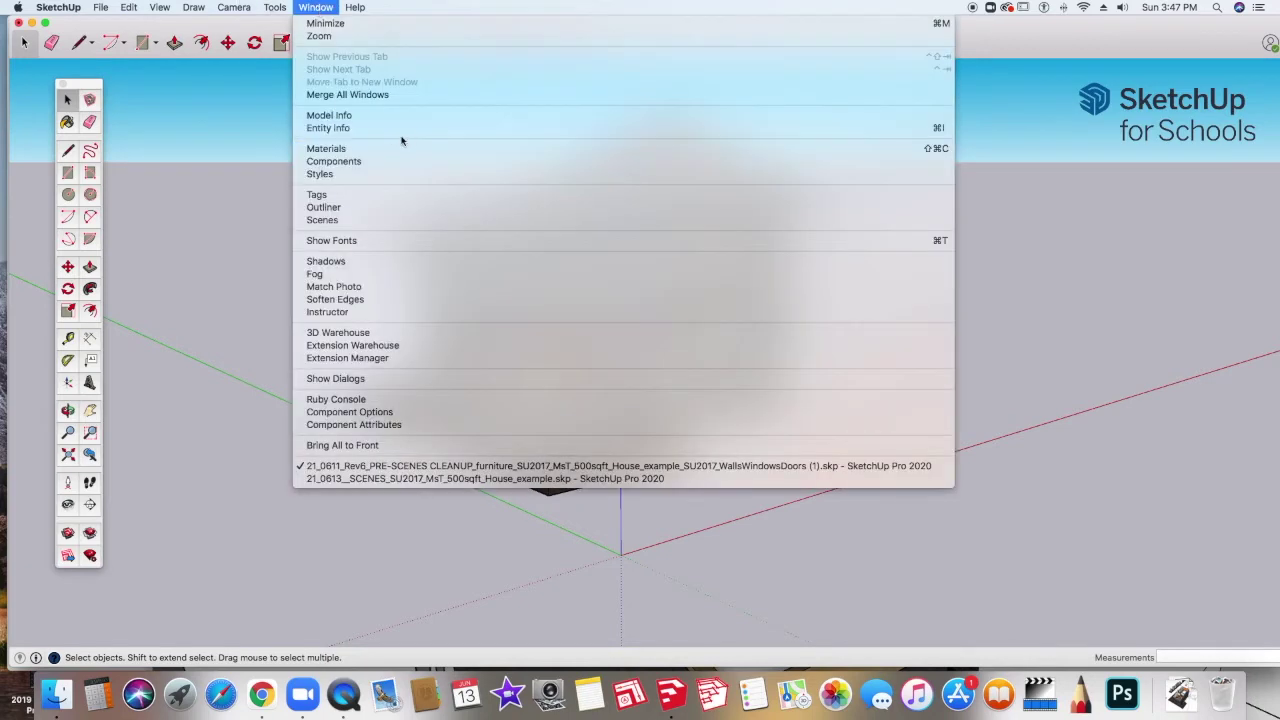
pyautogui.click(369, 176)
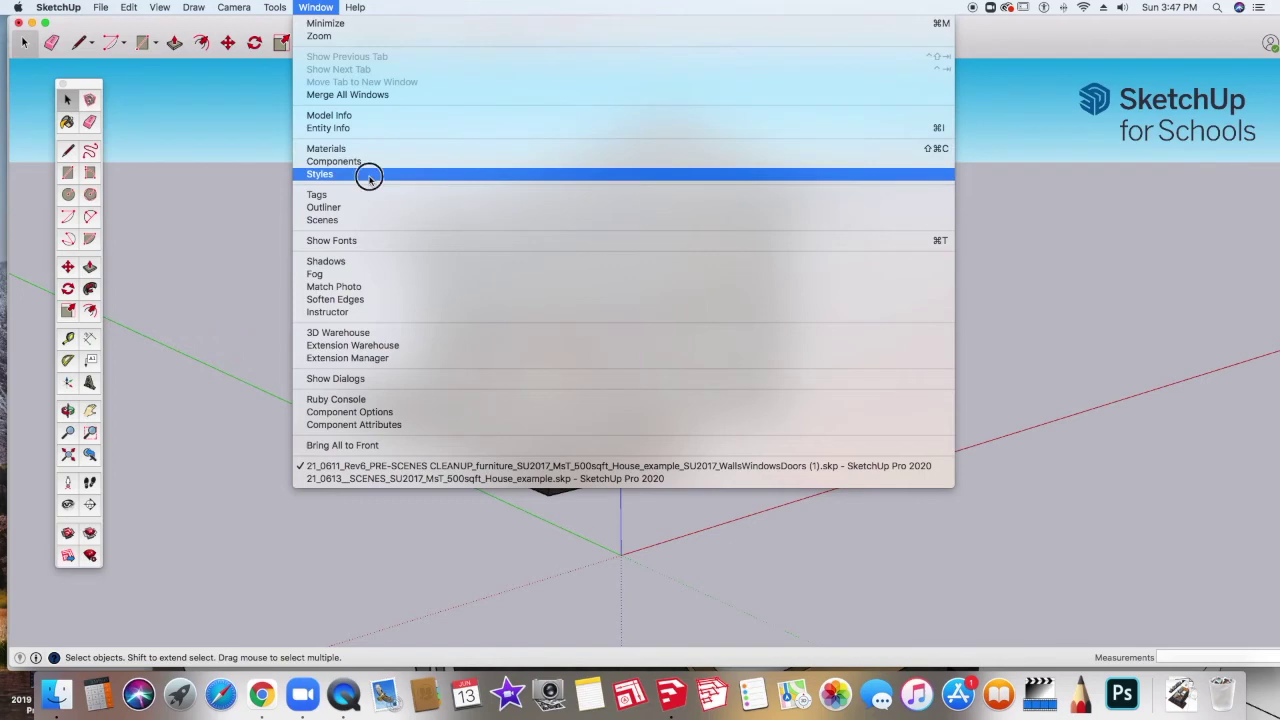
pyautogui.click(320, 8)
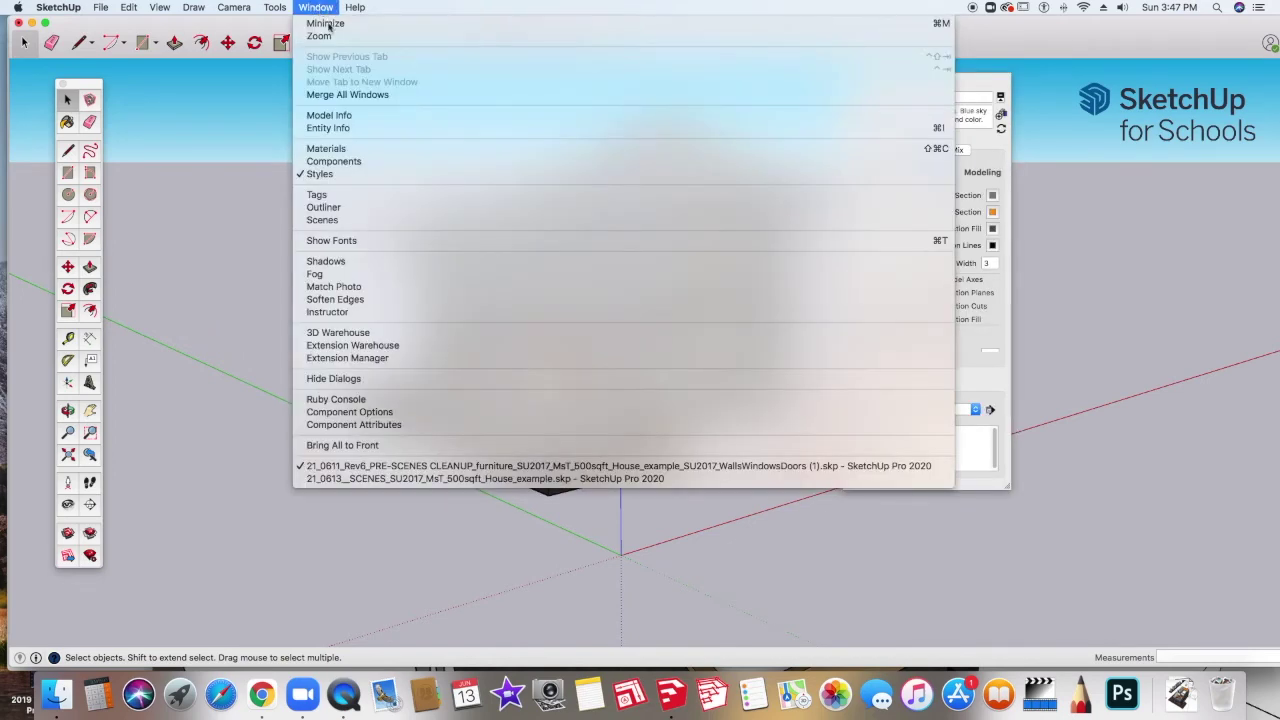
pyautogui.click(386, 207)
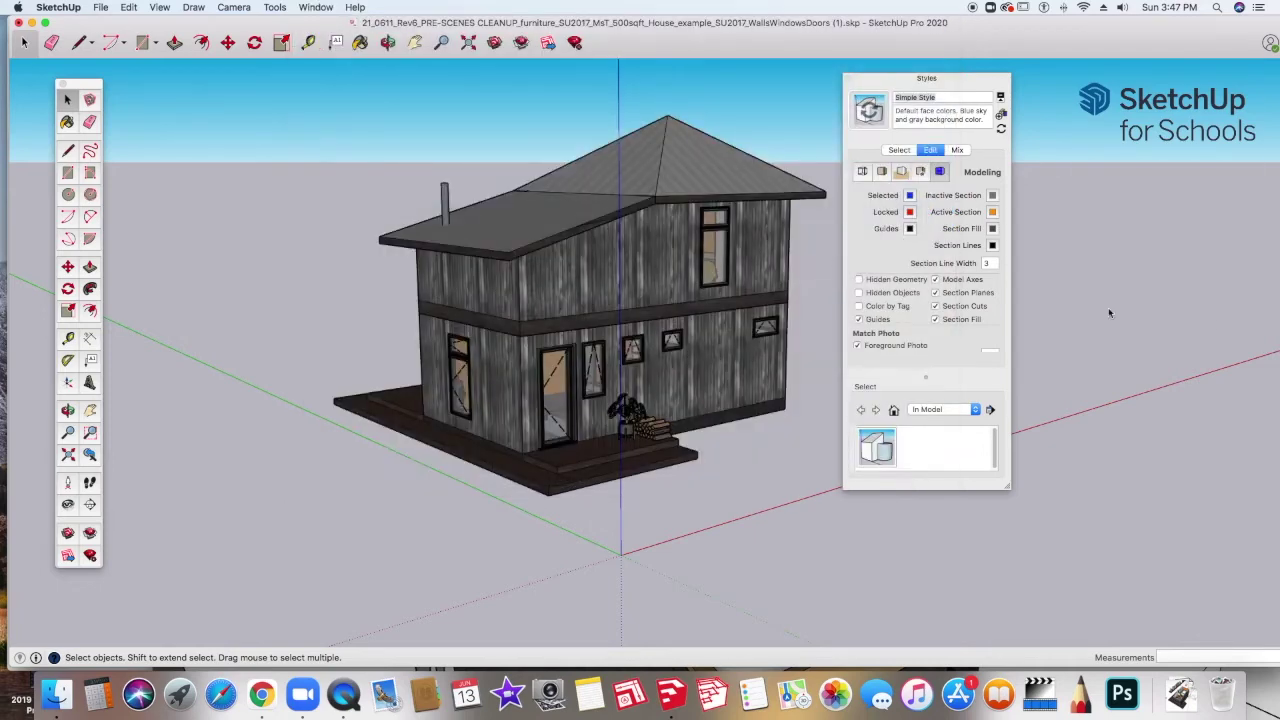
pyautogui.click(310, 8)
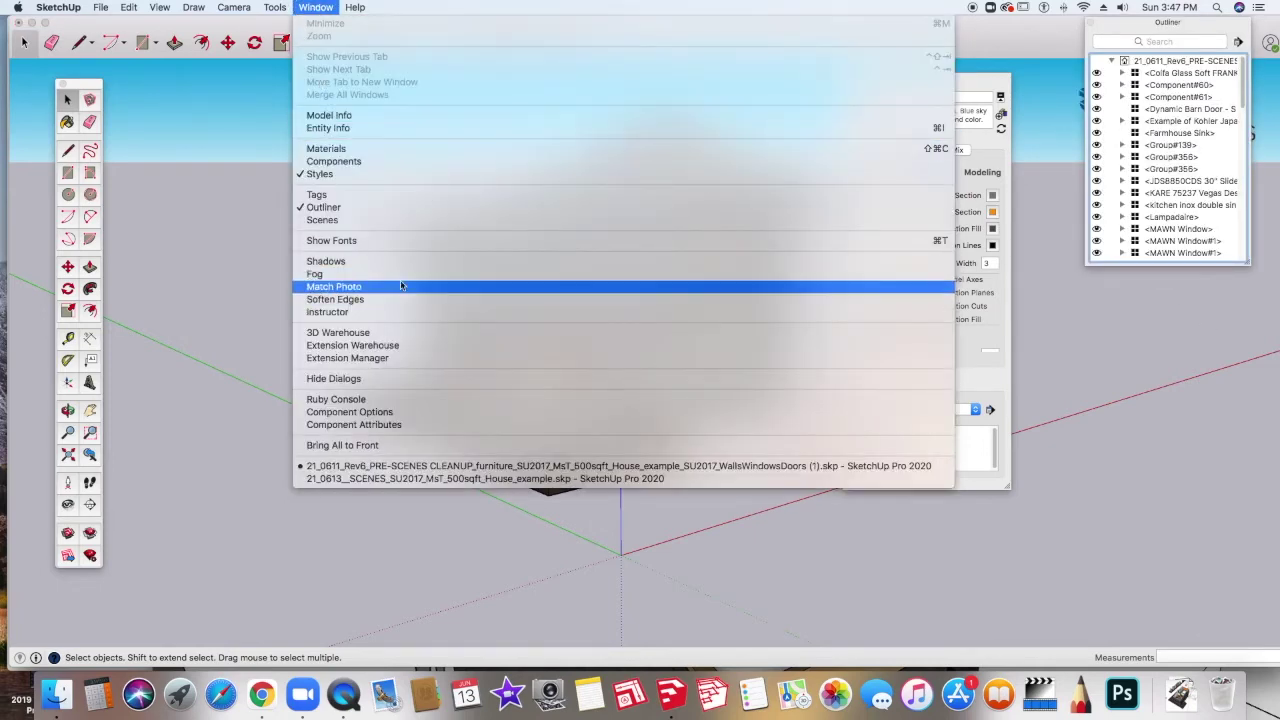
pyautogui.click(345, 221)
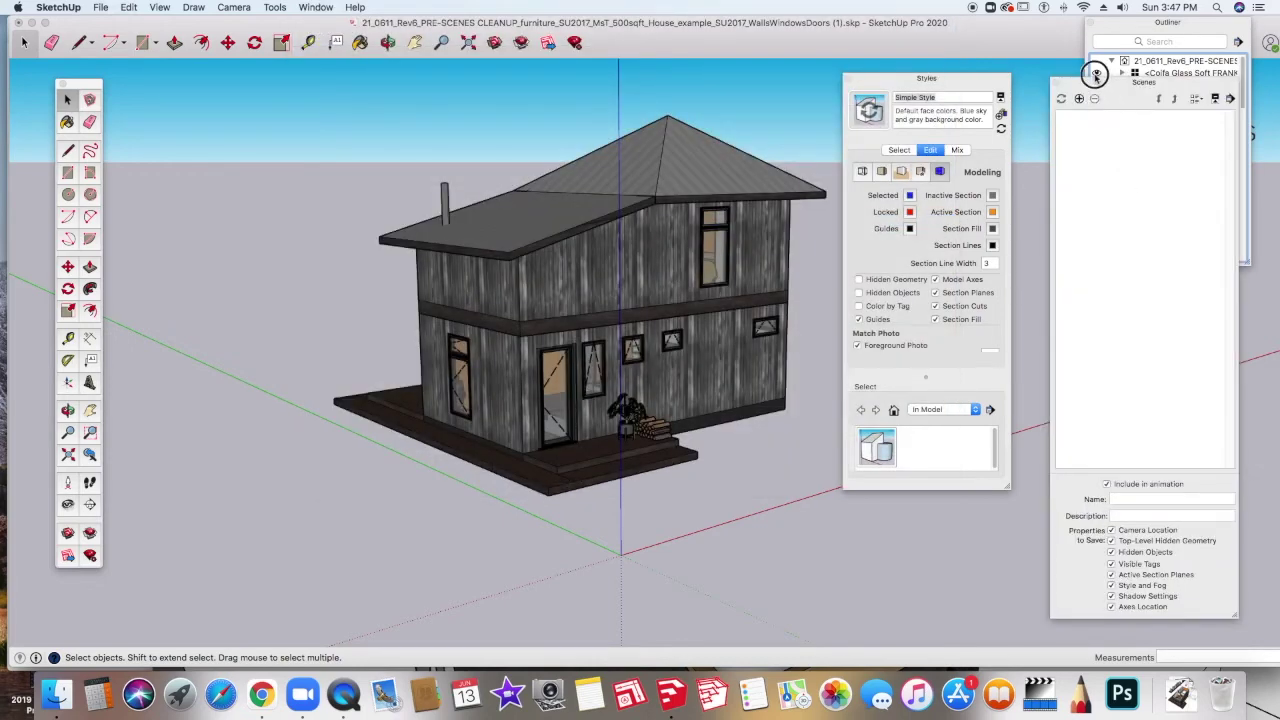
# Step: Arrange the Scenes, Styles and Outliner palettes around the house so that none of them overlap
pyautogui.moveTo(1118, 91)
pyautogui.mouseDown()
pyautogui.moveTo(1101, 86)
pyautogui.moveTo(1120, 114)
pyautogui.mouseUp()
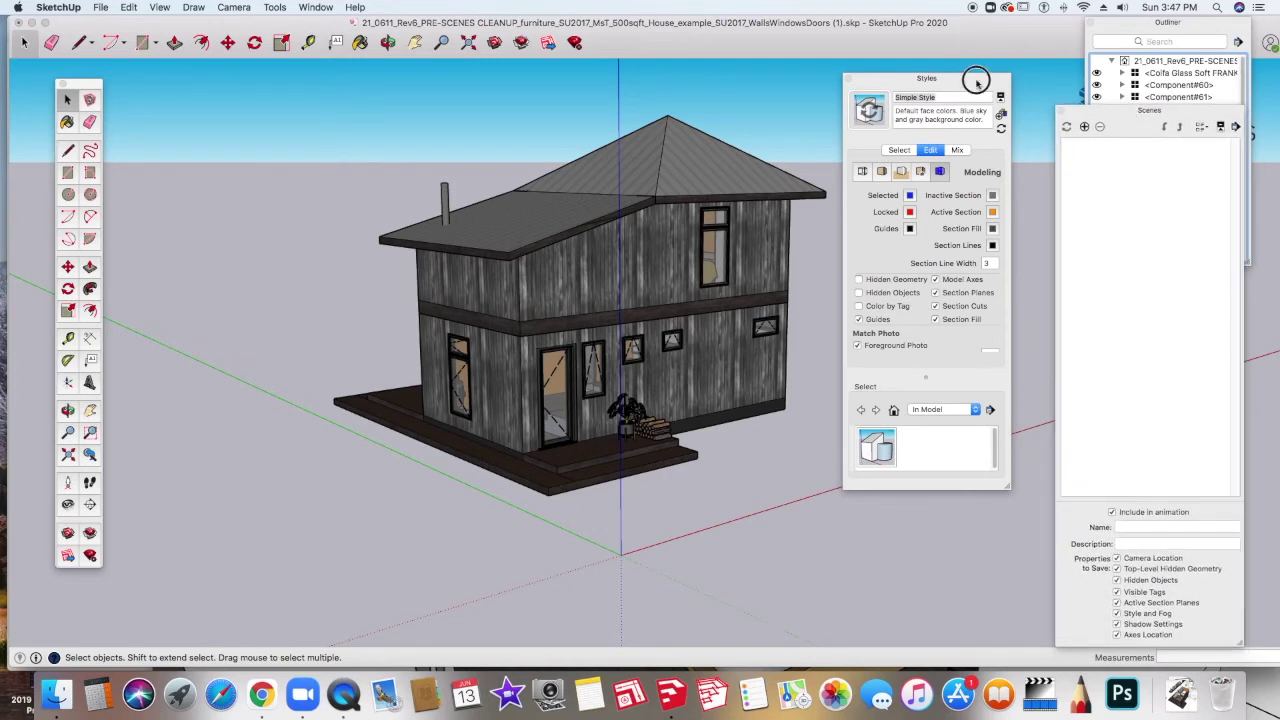
pyautogui.moveTo(942, 78); pyautogui.dragTo(240, 125)
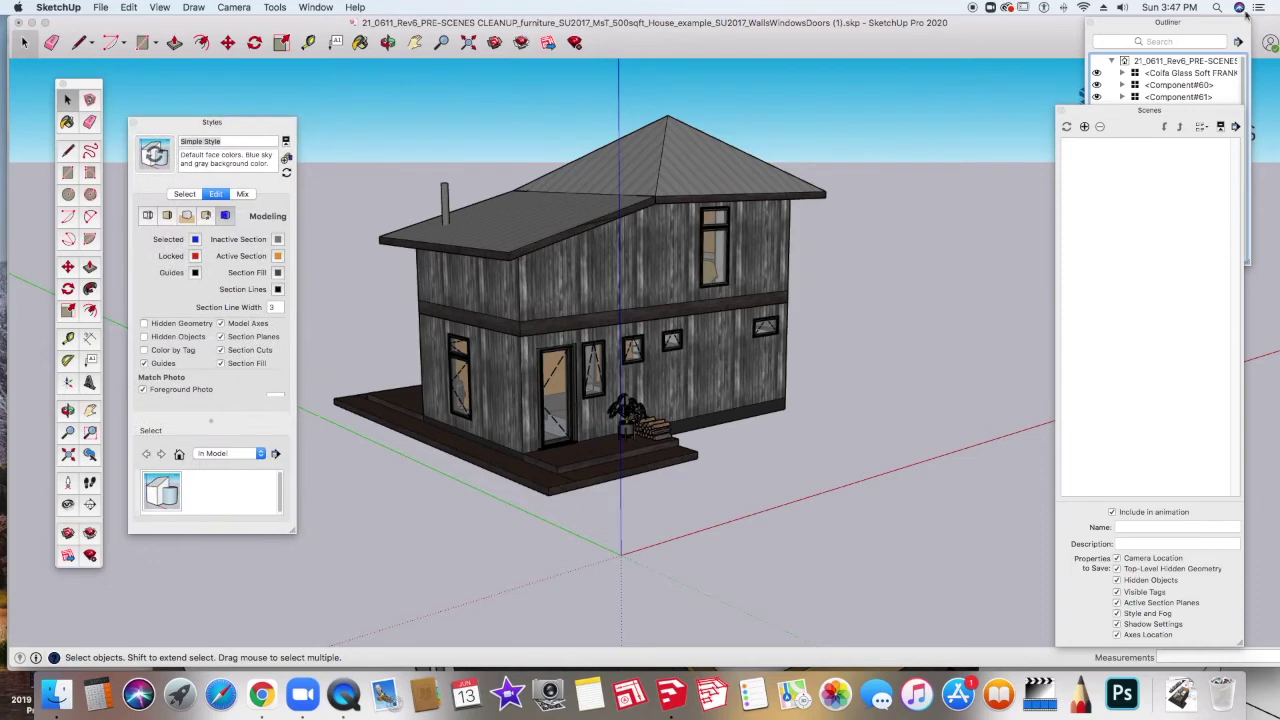
pyautogui.click(1188, 37)
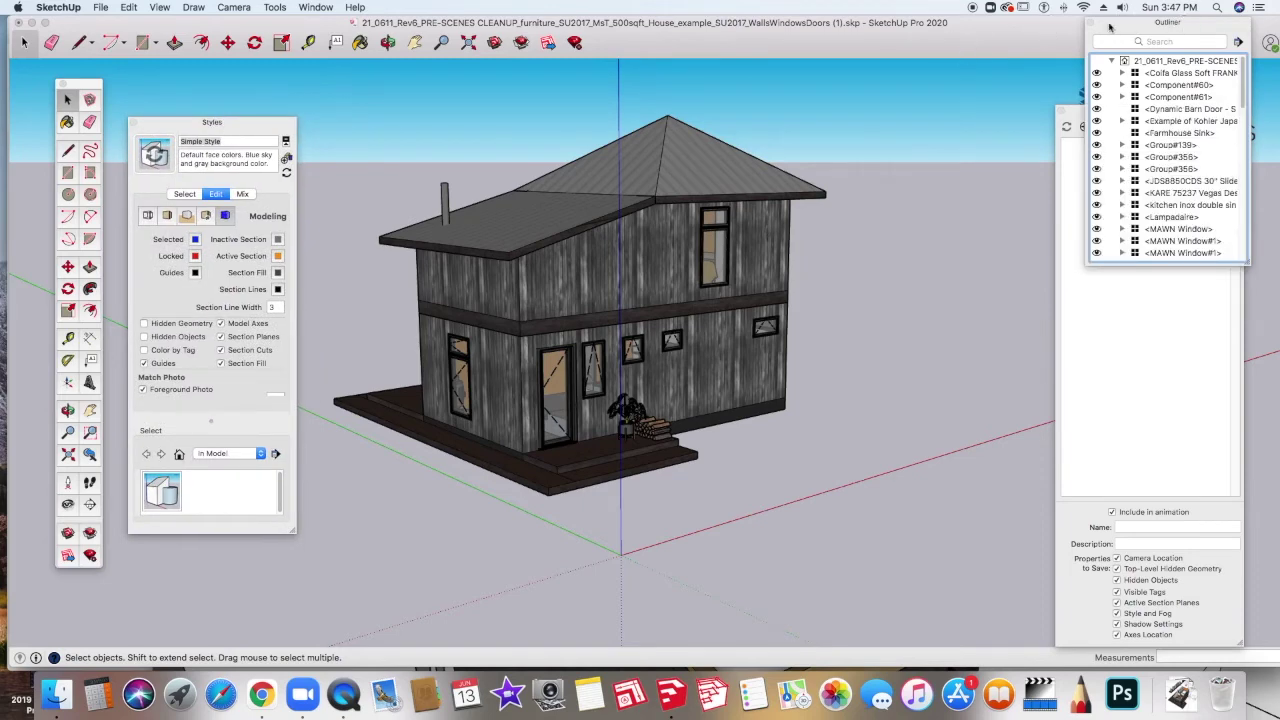
pyautogui.moveTo(1138, 30); pyautogui.dragTo(923, 47)
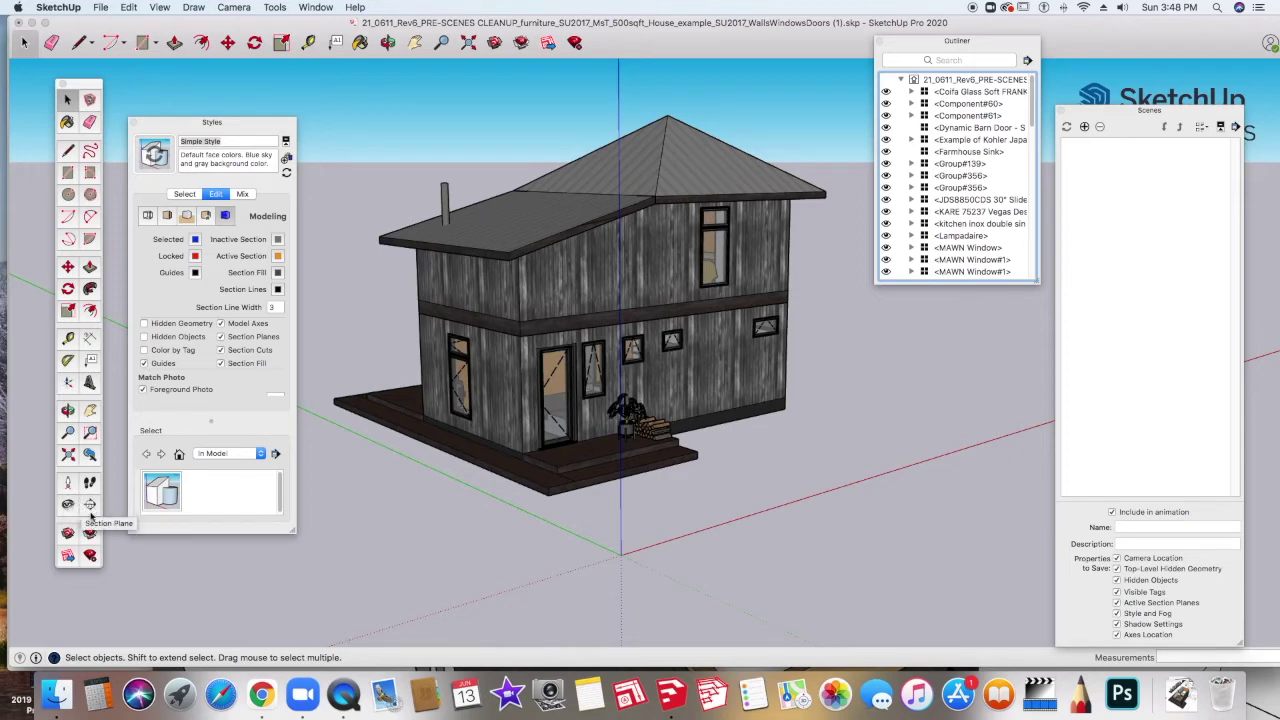
# Step: Place a horizontal section plane, locked perpendicular to the blue axis, low on the house's first floor
pyautogui.click(89, 505)
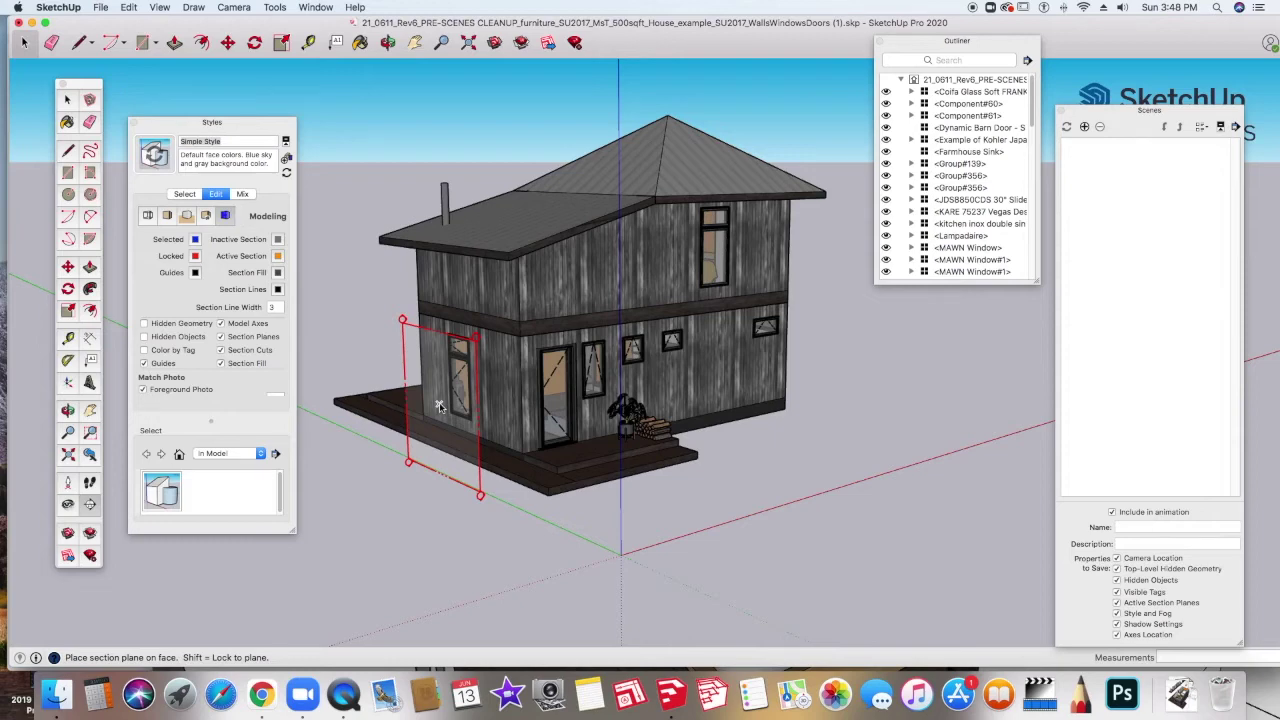
pyautogui.press('Left')
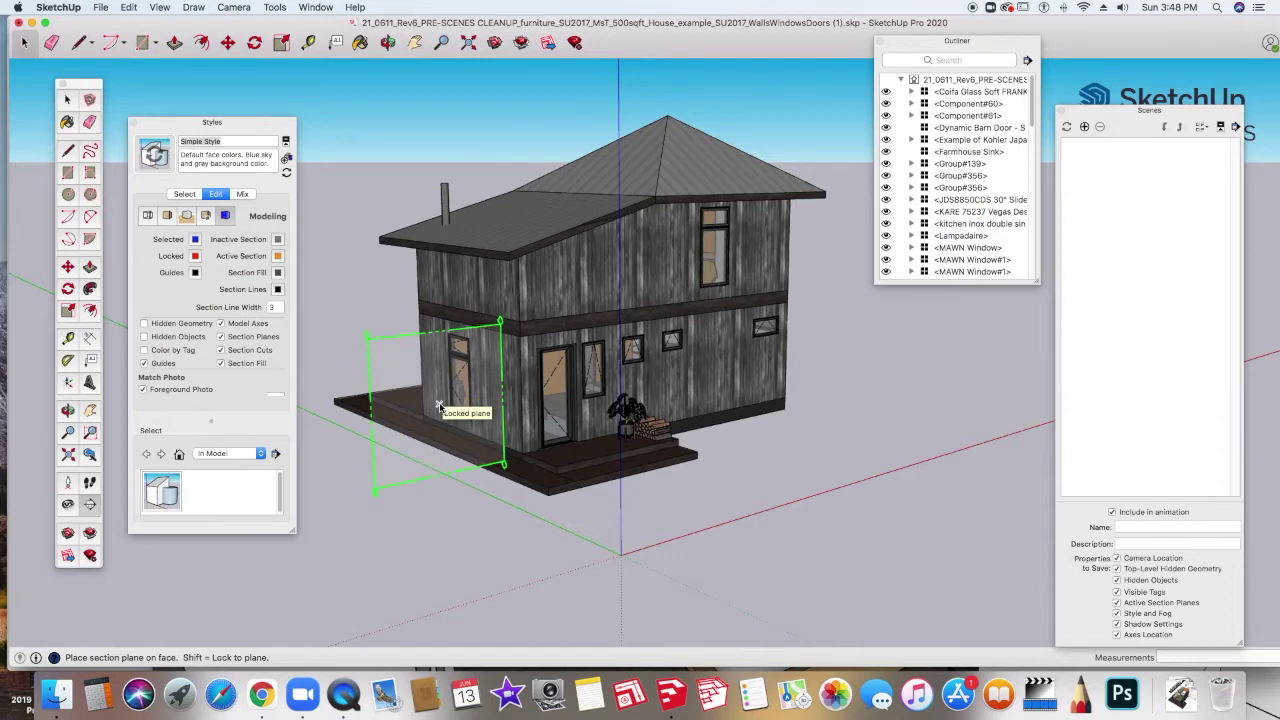
pyautogui.press('Right')
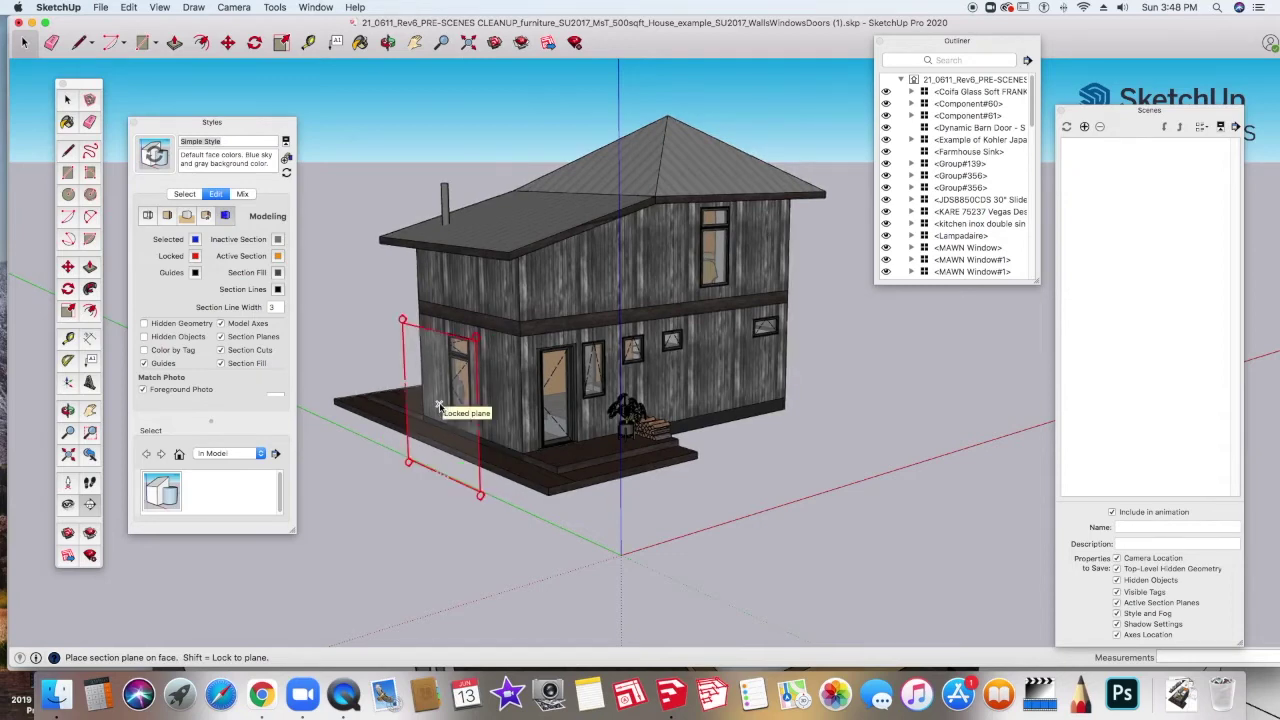
pyautogui.press('Up')
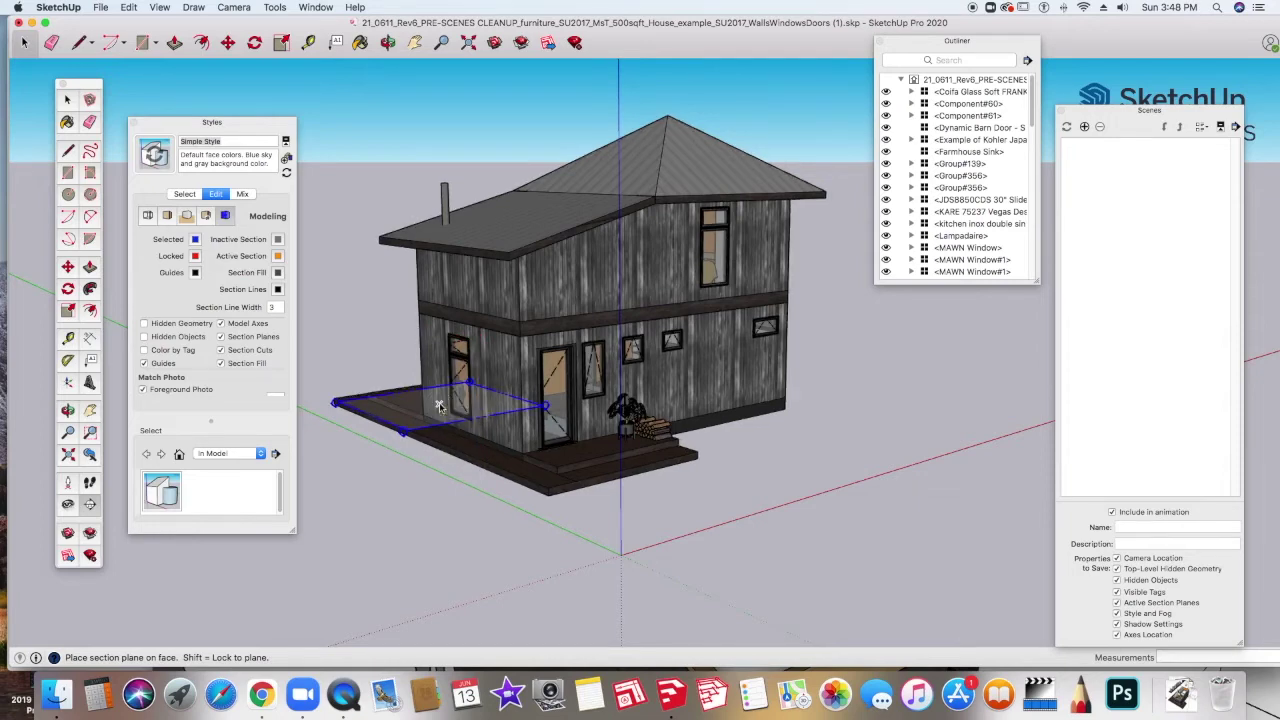
pyautogui.click(438, 405)
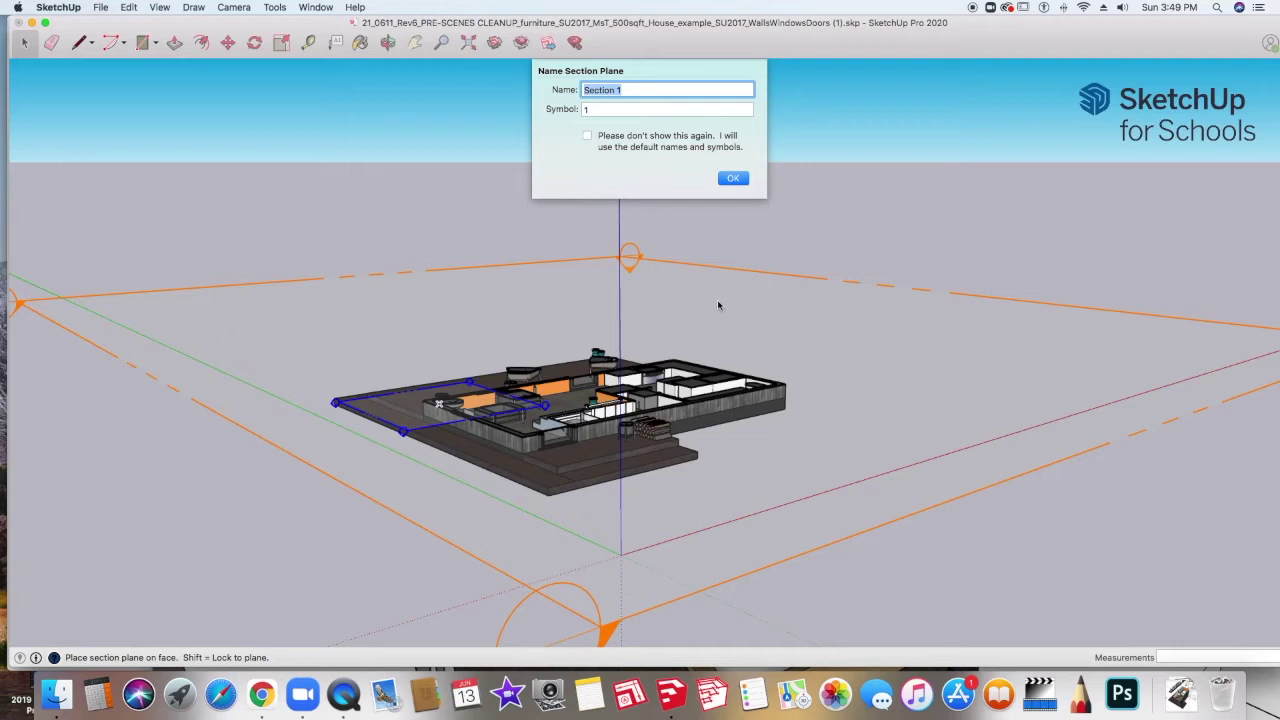
# Step: Name the new section plane "Section - First Floor Plan" and give it the symbol A
pyautogui.moveTo(625, 91); pyautogui.dragTo(618, 91)
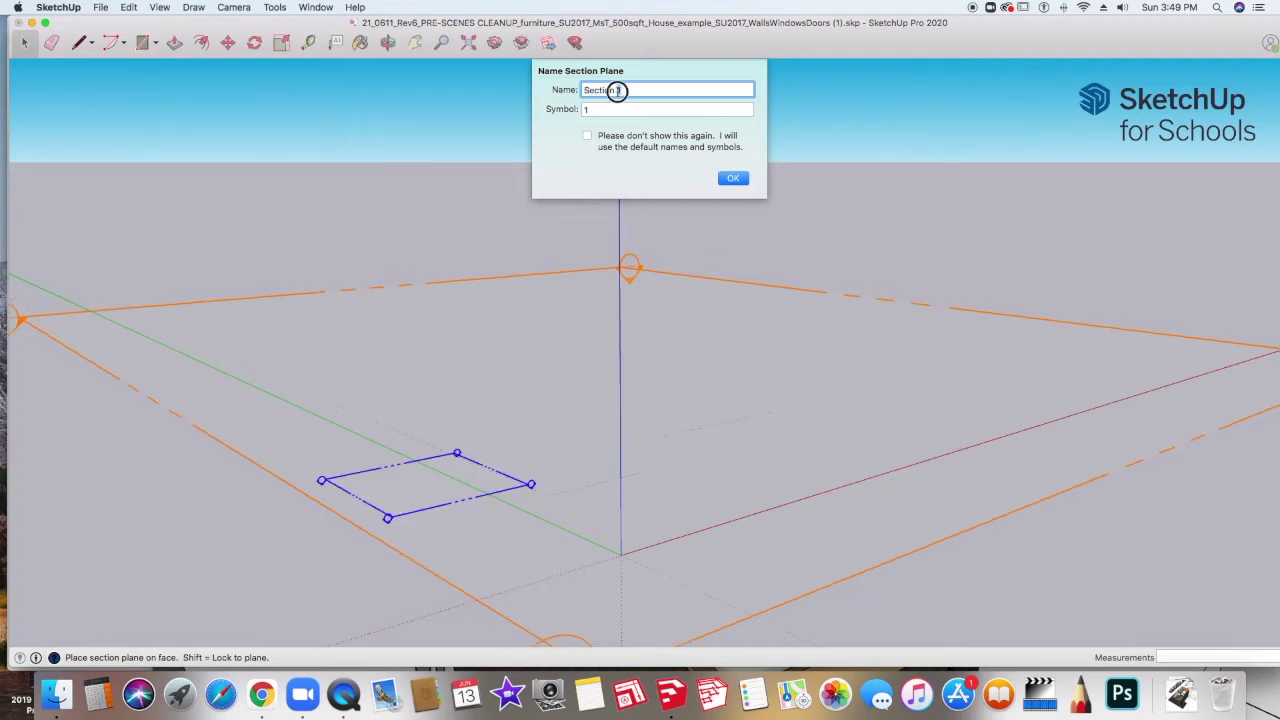
pyautogui.press('BackSpace')
pyautogui.write('rst Floor Plan')
pyautogui.click(586, 108)
pyautogui.write('1')
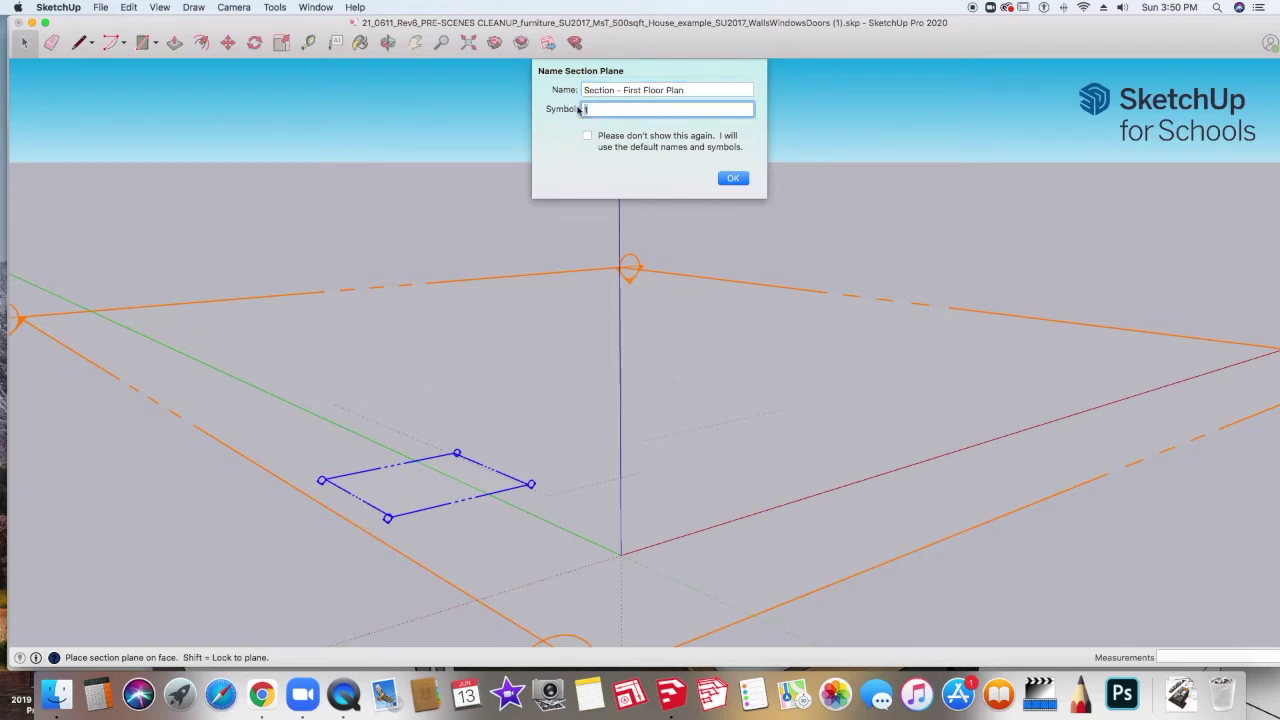
pyautogui.write('A')
pyautogui.click(734, 179)
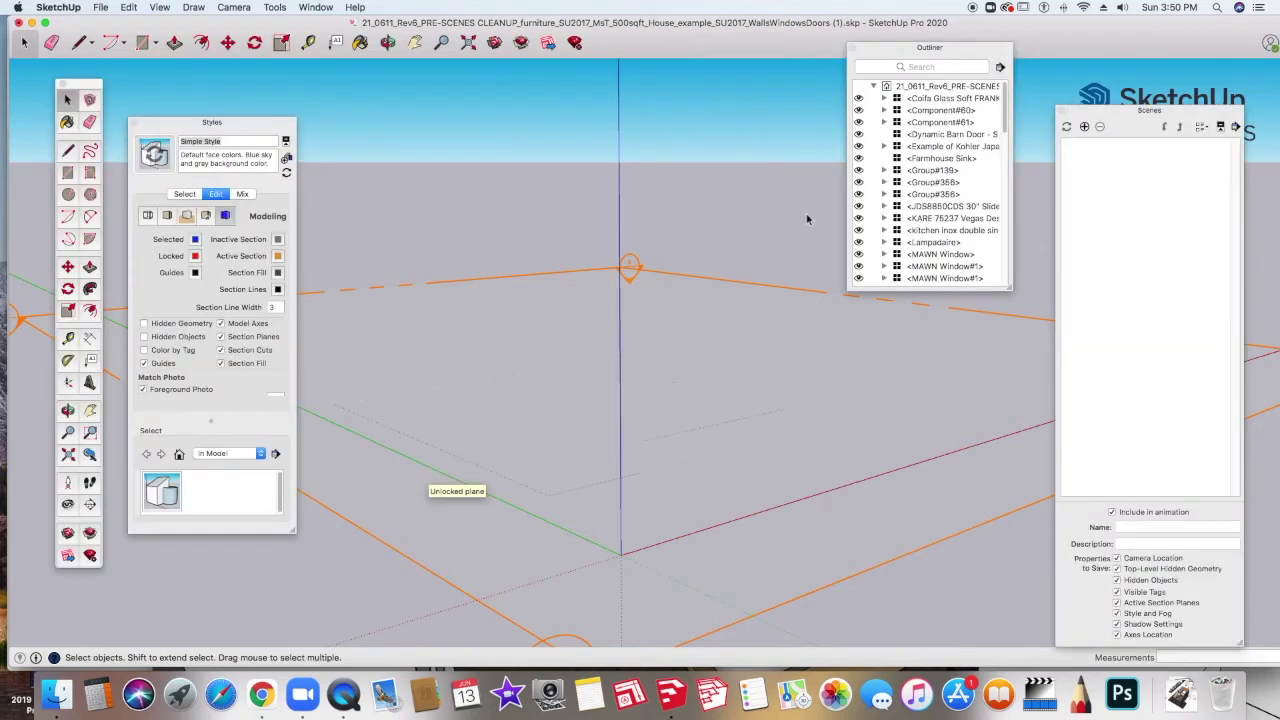
# Step: Reposition the Outliner palette slightly and find the first floor plan section plane in its list
pyautogui.click(893, 50)
pyautogui.moveTo(893, 50); pyautogui.dragTo(905, 47)
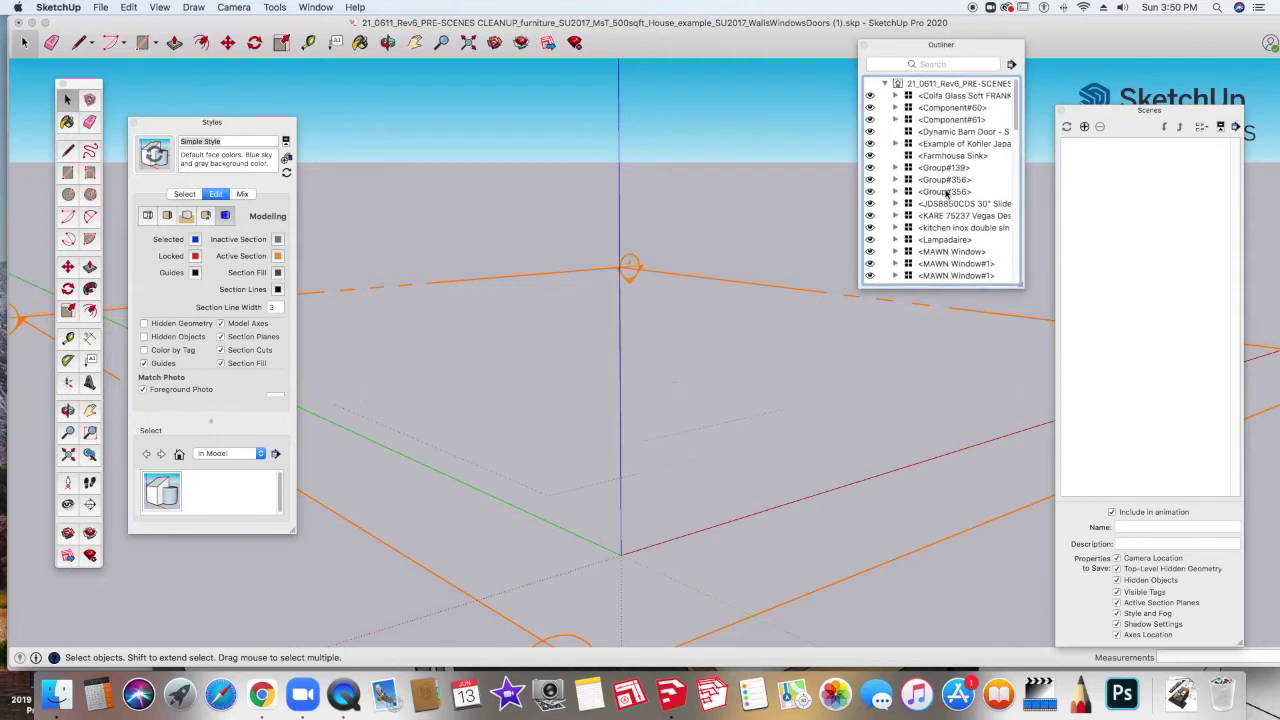
pyautogui.scroll(-5, 940, 186)
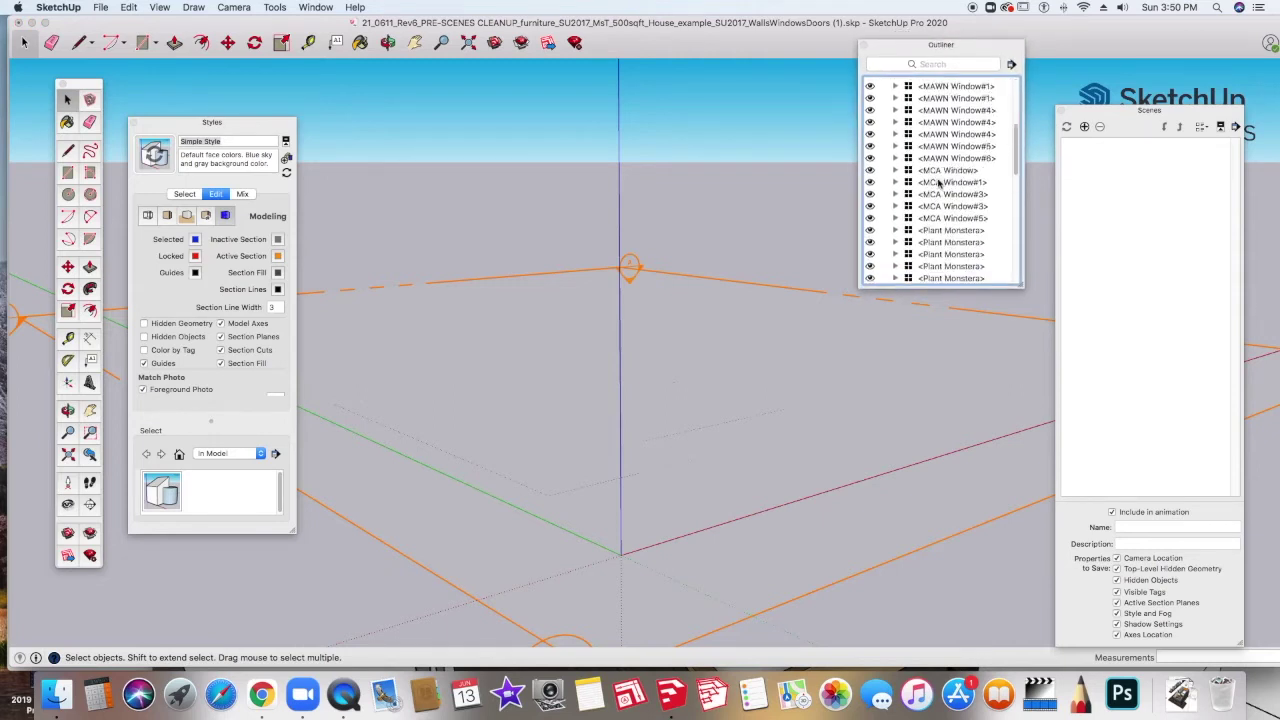
pyautogui.scroll(5, 938, 184)
pyautogui.scroll(-10, 938, 186)
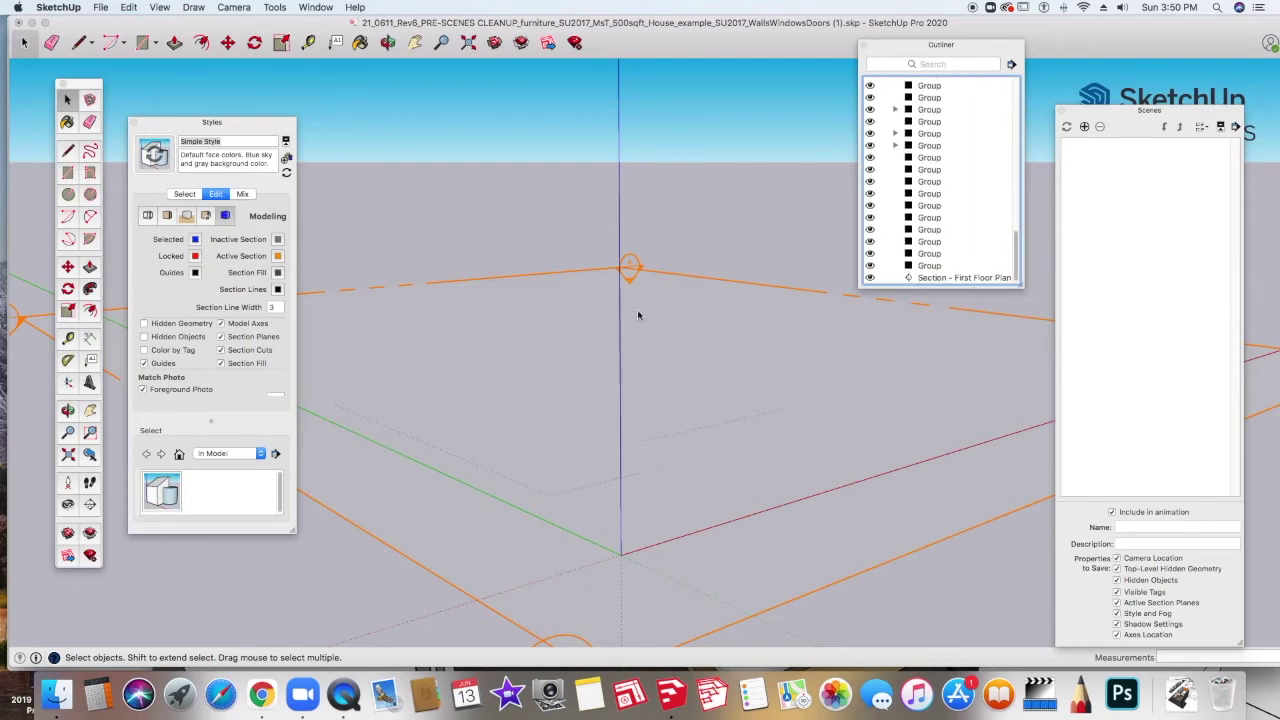
# Step: Raise section plane A vertically by about 6' 8 5/16" so it cuts through the upper part of the first floor
pyautogui.click(487, 277)
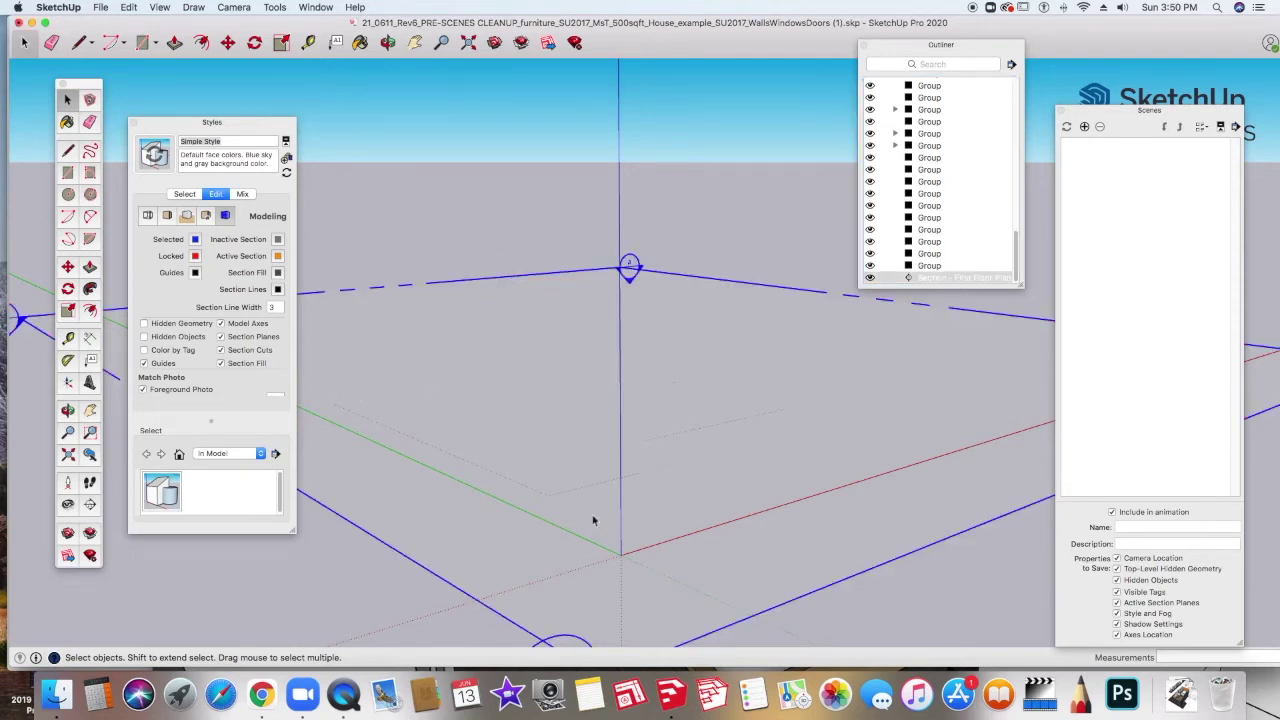
pyautogui.press('m')
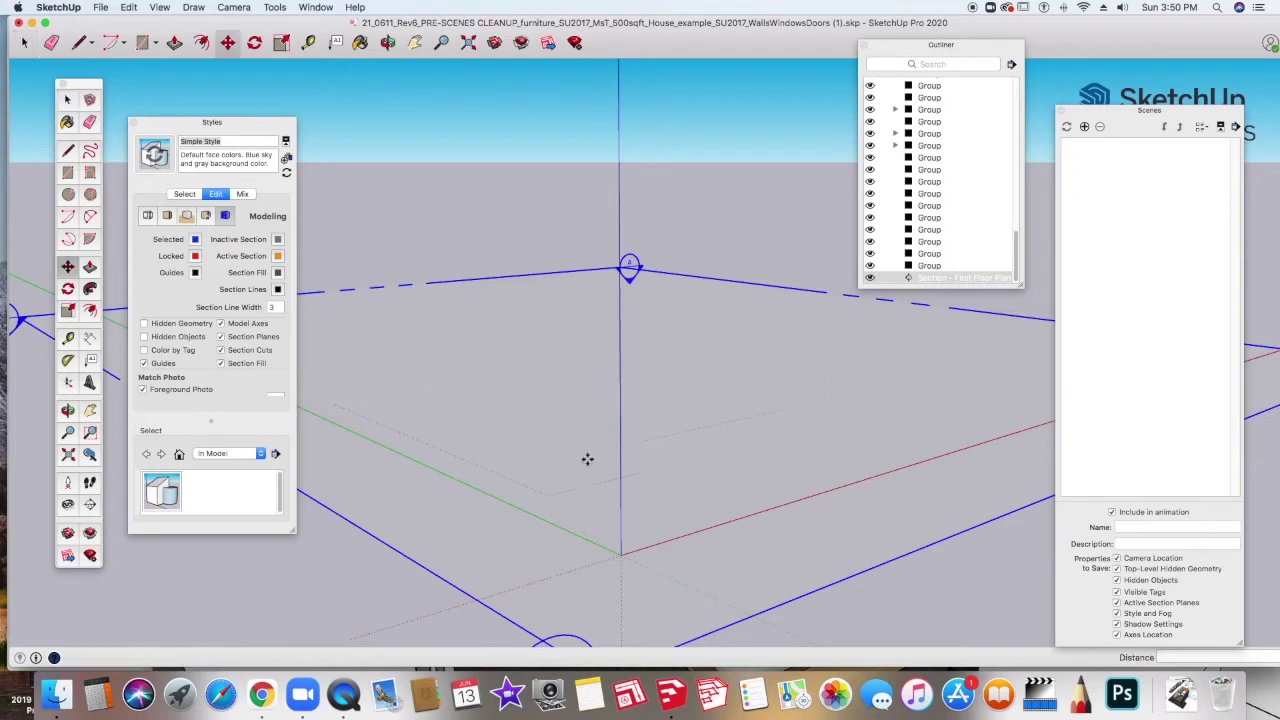
pyautogui.click(628, 264)
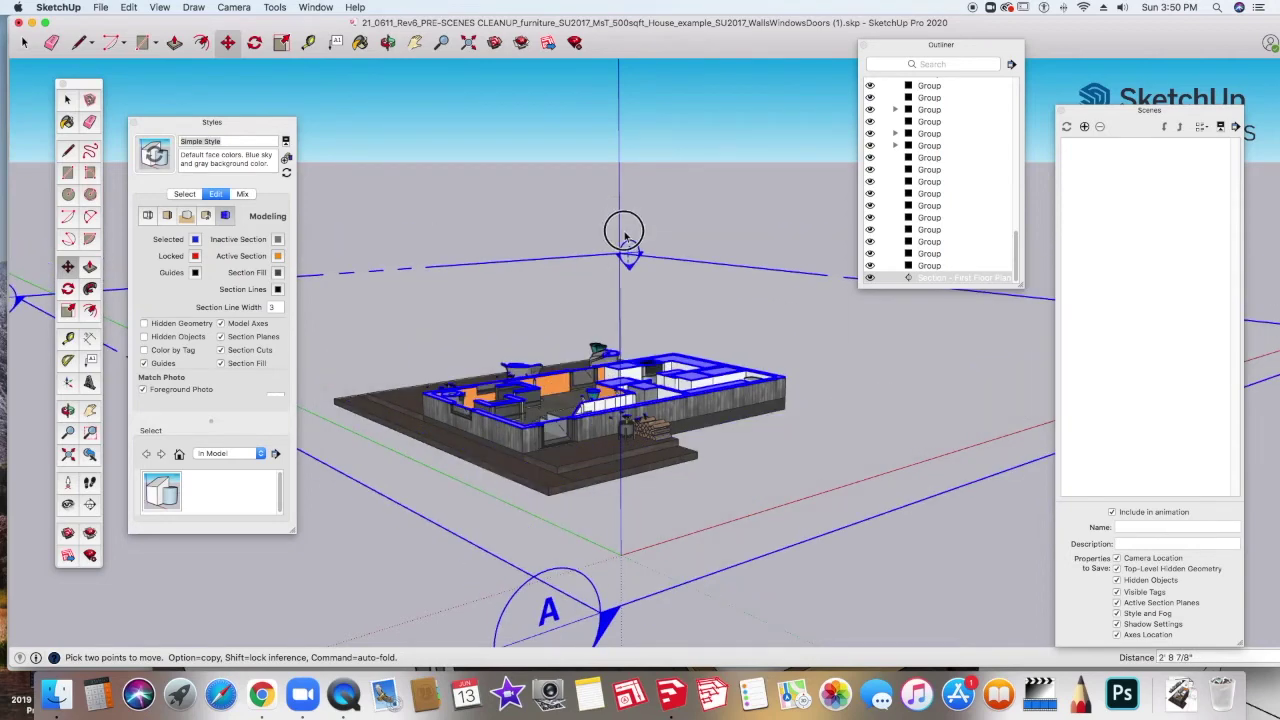
pyautogui.click(644, 286)
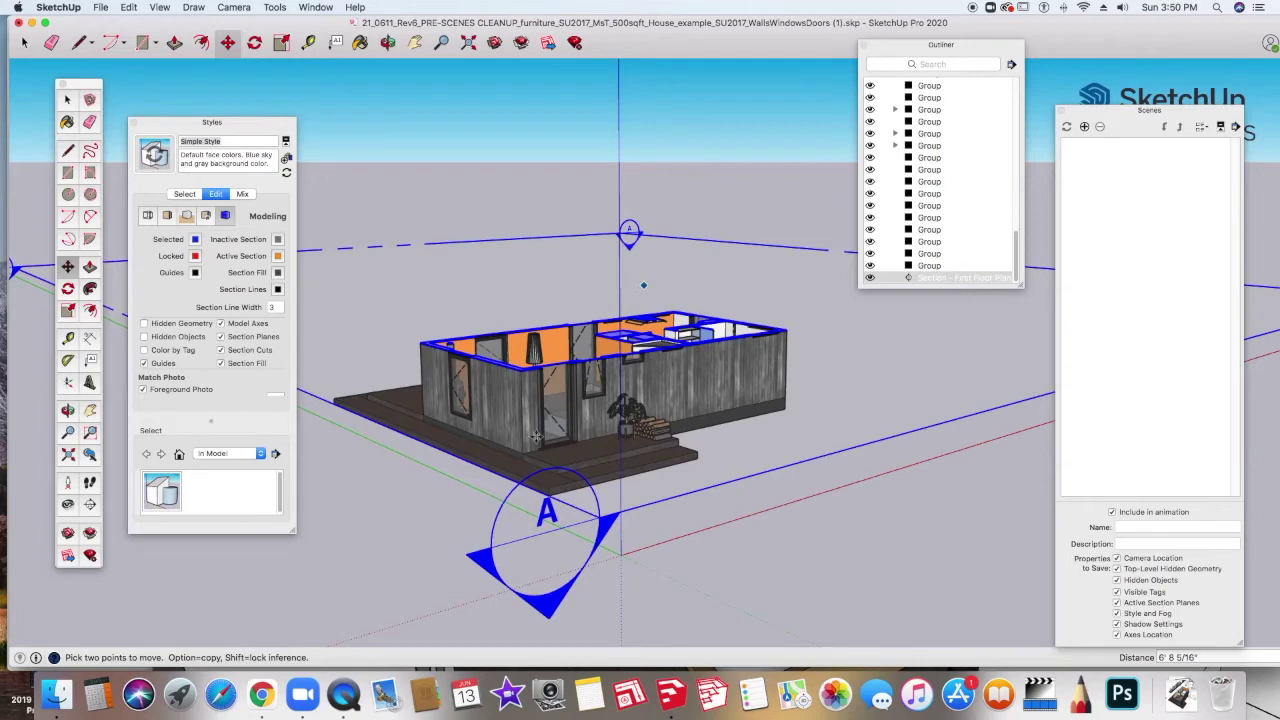
# Step: Fine-tune the height of section plane A, lowering it about 2' 2" and raising it about 2' 7 1/2", and deselect it
pyautogui.click(548, 515)
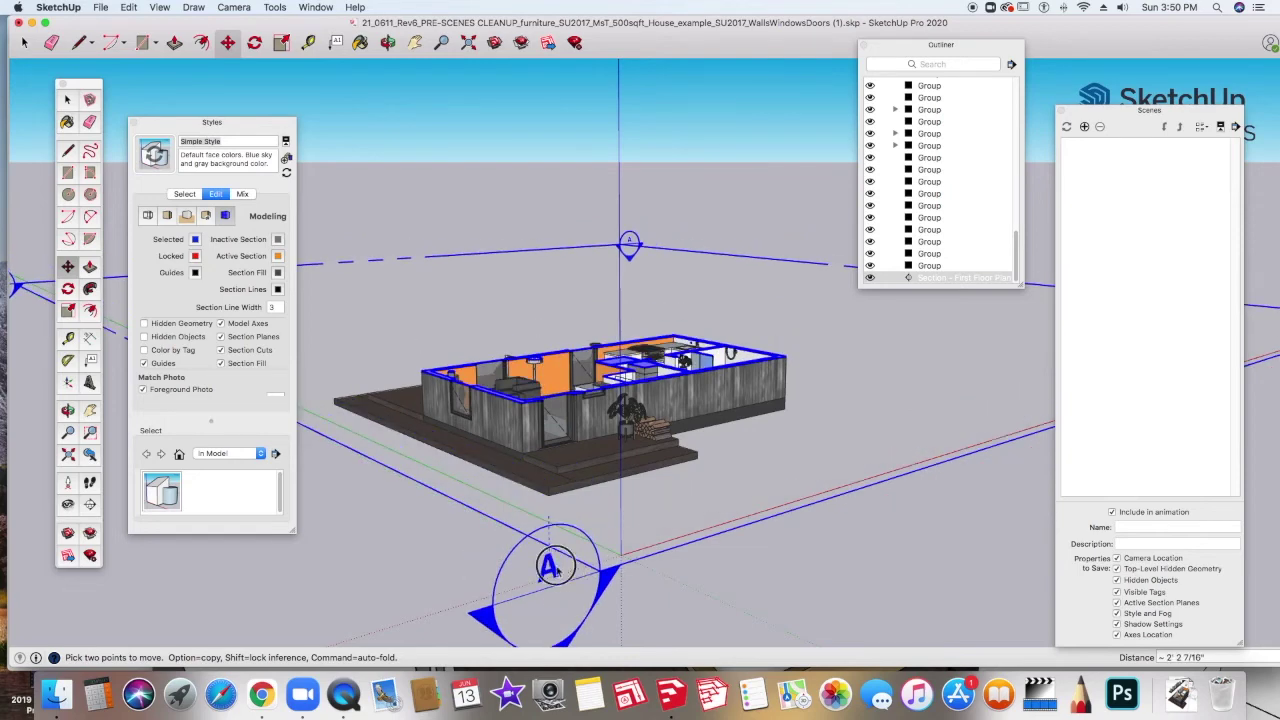
pyautogui.click(556, 568)
pyautogui.click(553, 568)
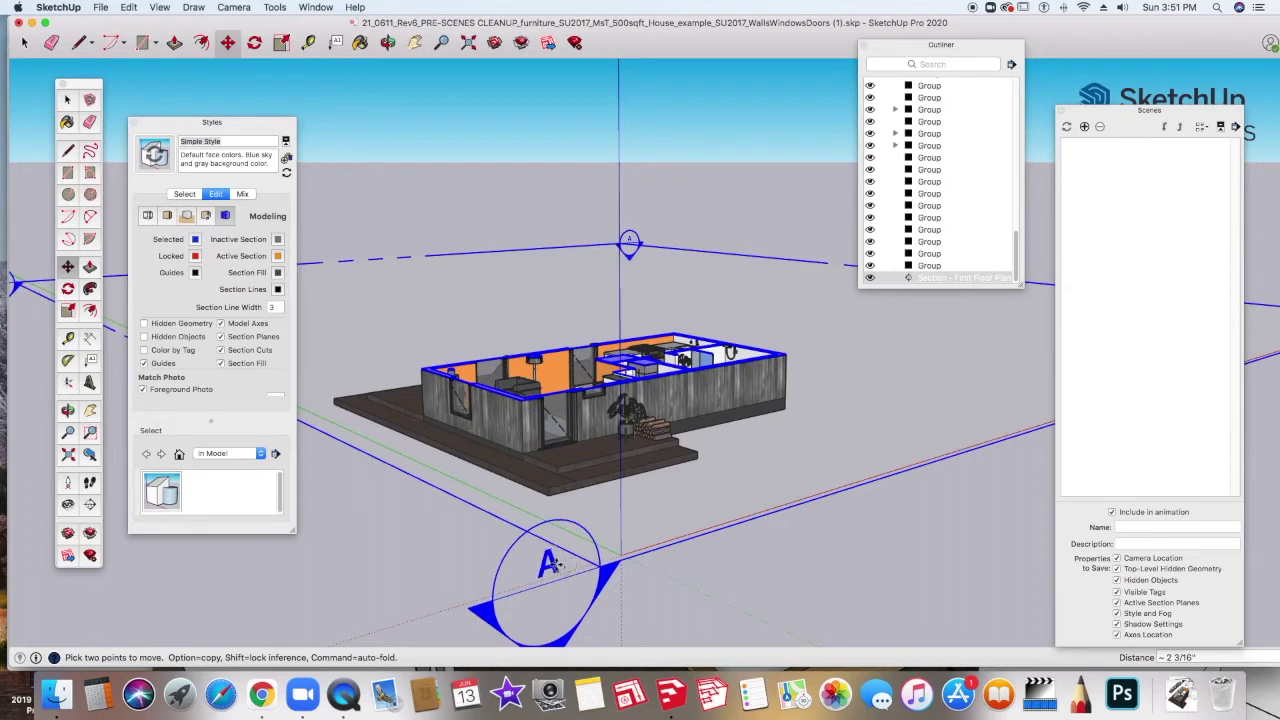
pyautogui.click(553, 566)
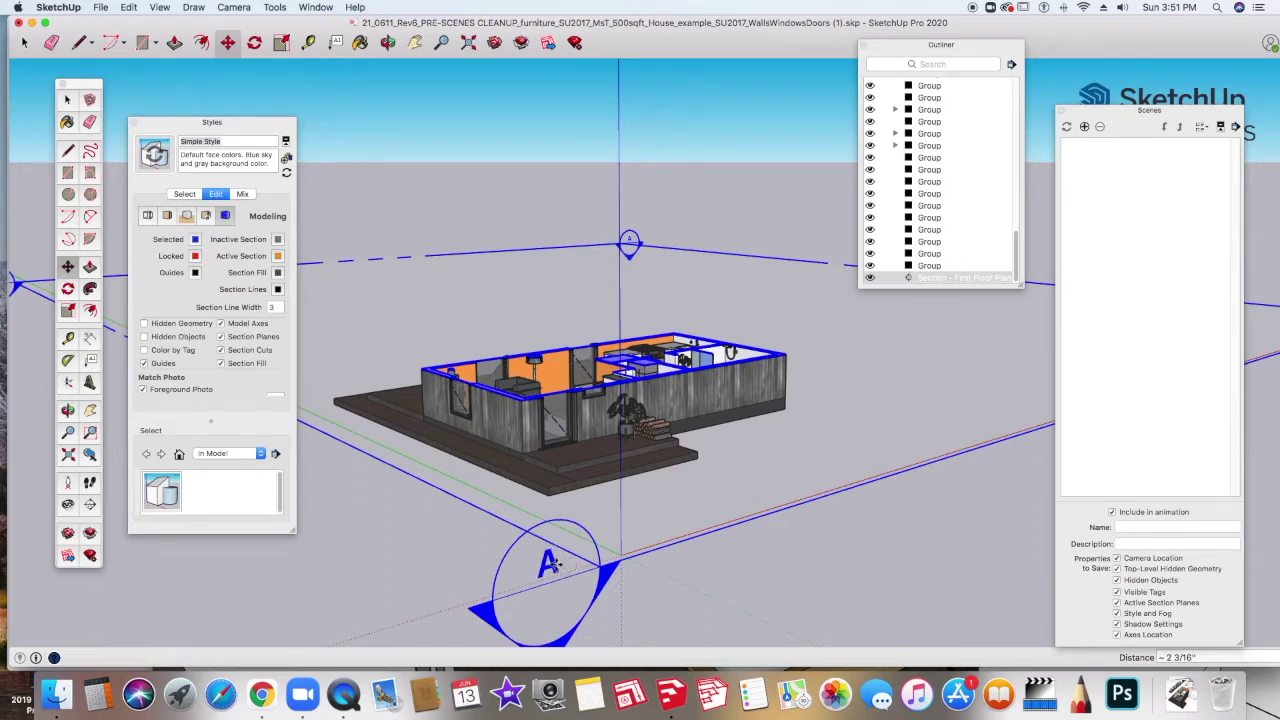
pyautogui.click(552, 564)
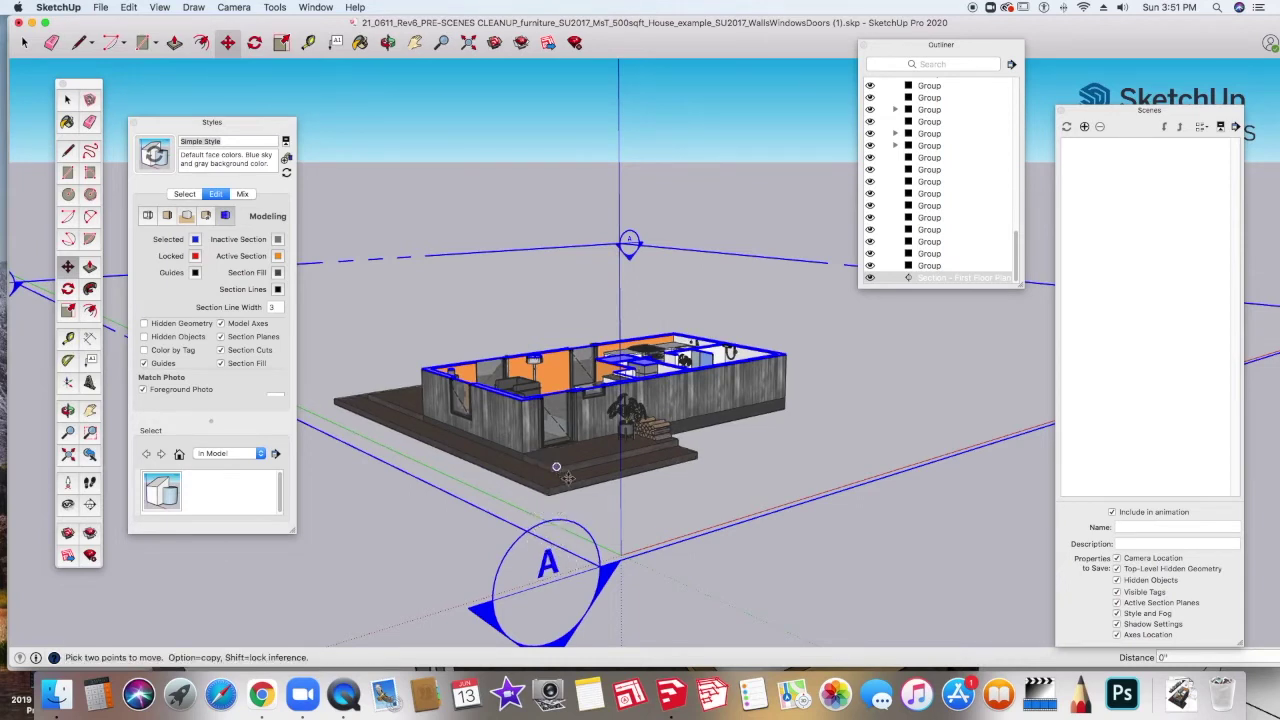
pyautogui.moveTo(548, 570); pyautogui.dragTo(561, 505)
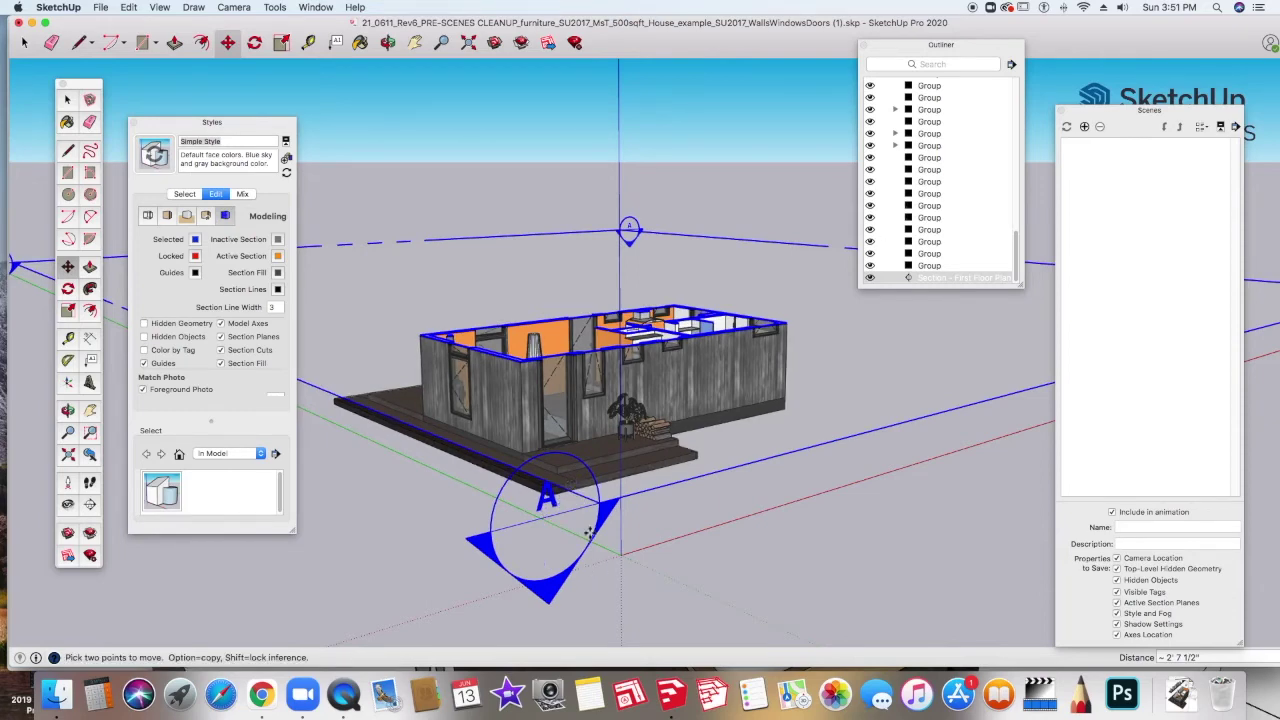
pyautogui.press('space')
pyautogui.click(391, 569)
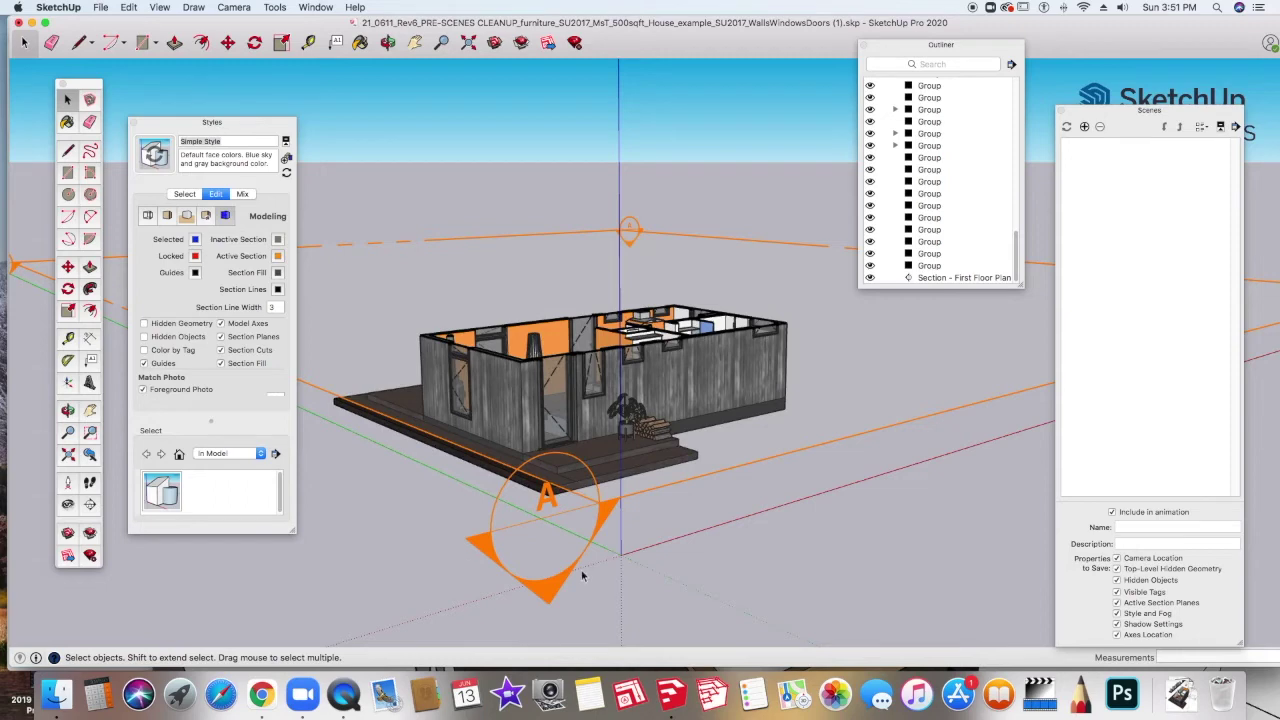
# Step: Turn off the active cut of section plane A to show the whole house
pyautogui.rightClick(598, 500)
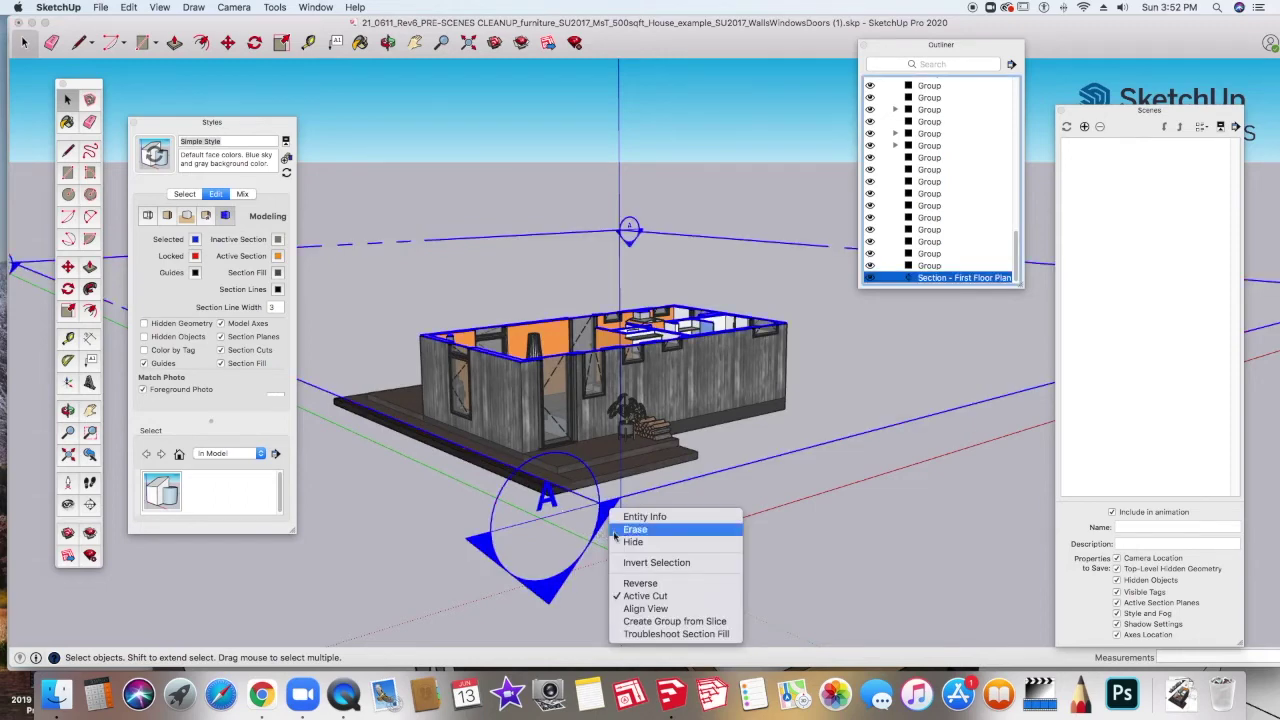
pyautogui.click(645, 596)
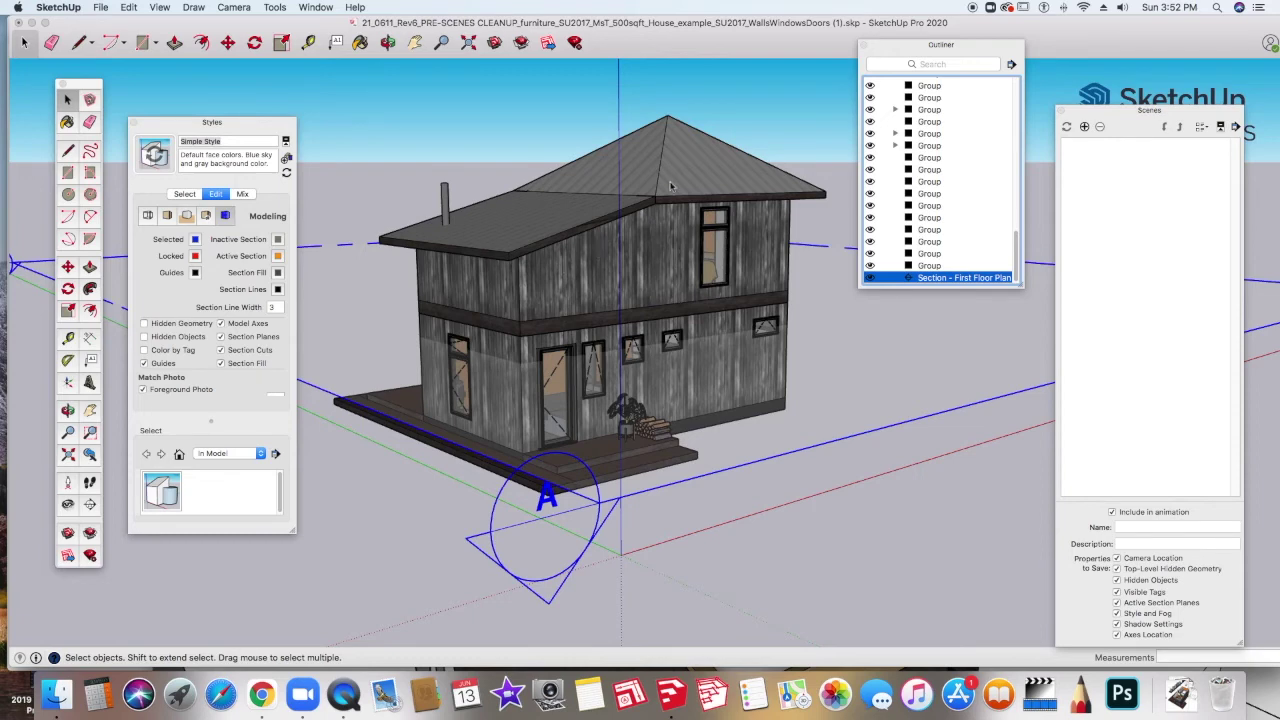
pyautogui.click(852, 543)
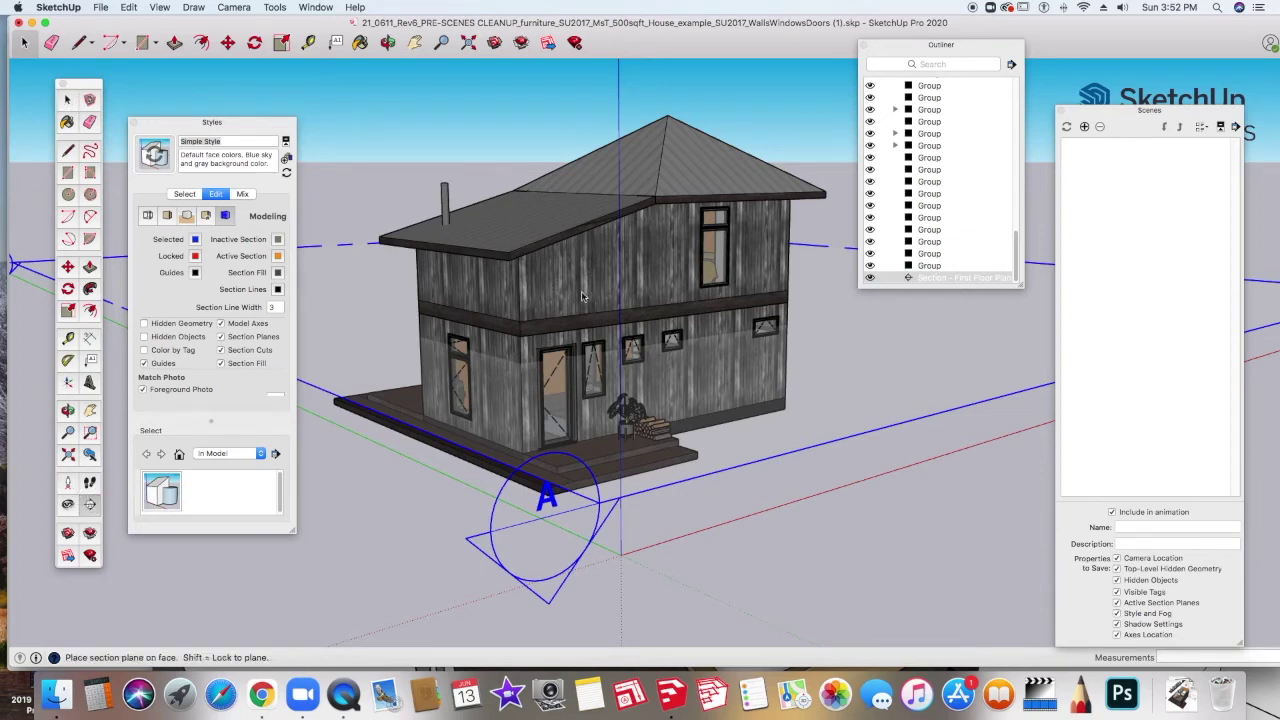
# Step: Place a horizontal section plane through the upper-floor window and name it "Section - Second Floor" with the symbol B
pyautogui.click(561, 277)
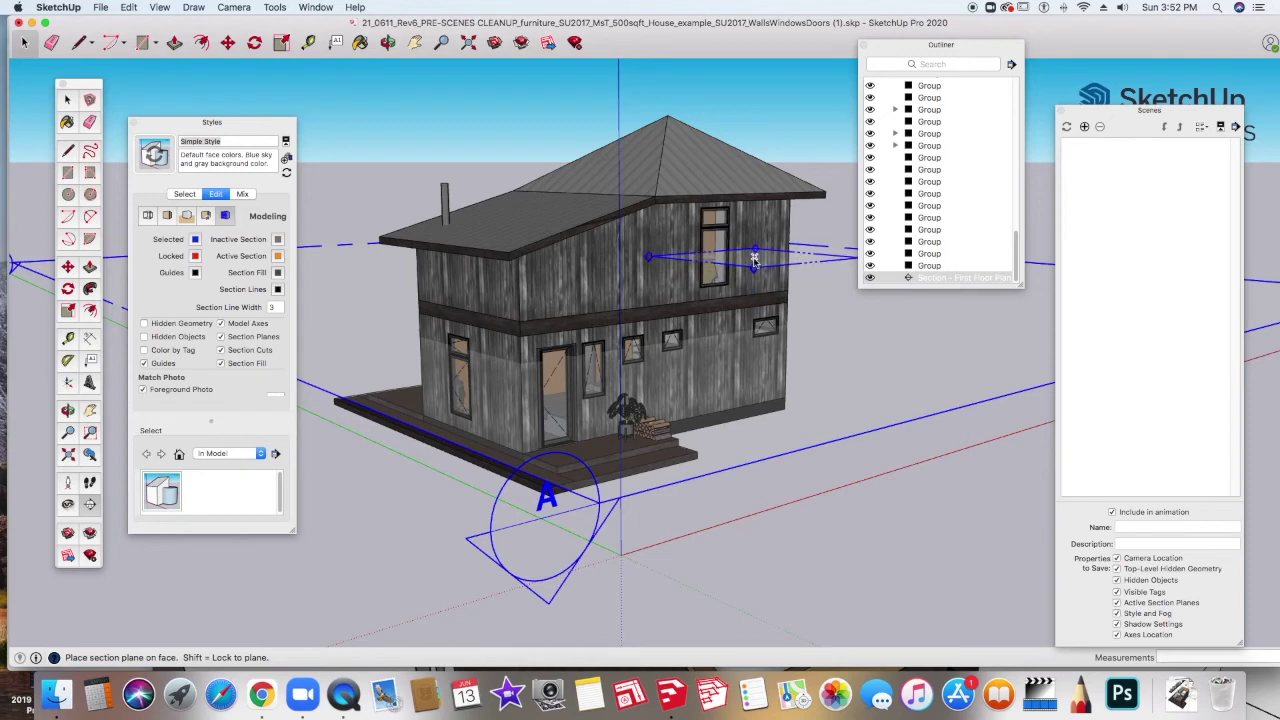
pyautogui.click(754, 260)
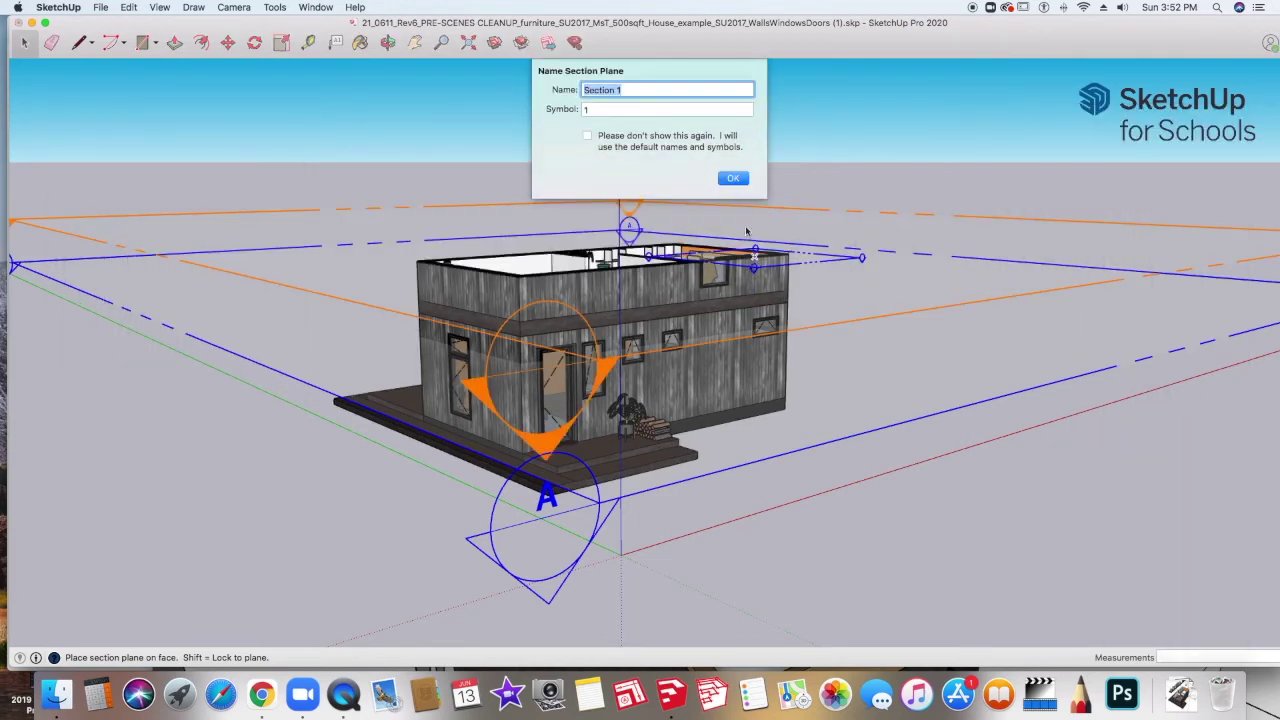
pyautogui.click(634, 89)
pyautogui.press('BackSpace')
pyautogui.write('- Second Floor')
pyautogui.press('Tab')
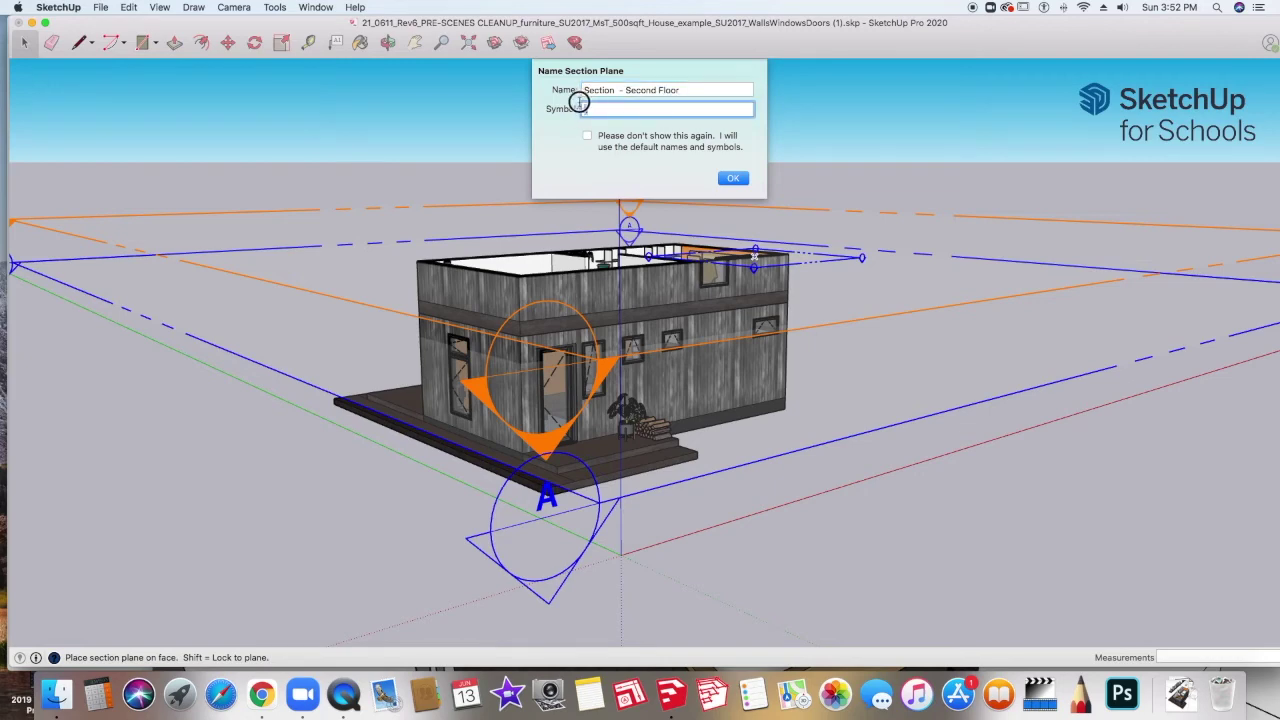
pyautogui.write('B')
pyautogui.click(733, 178)
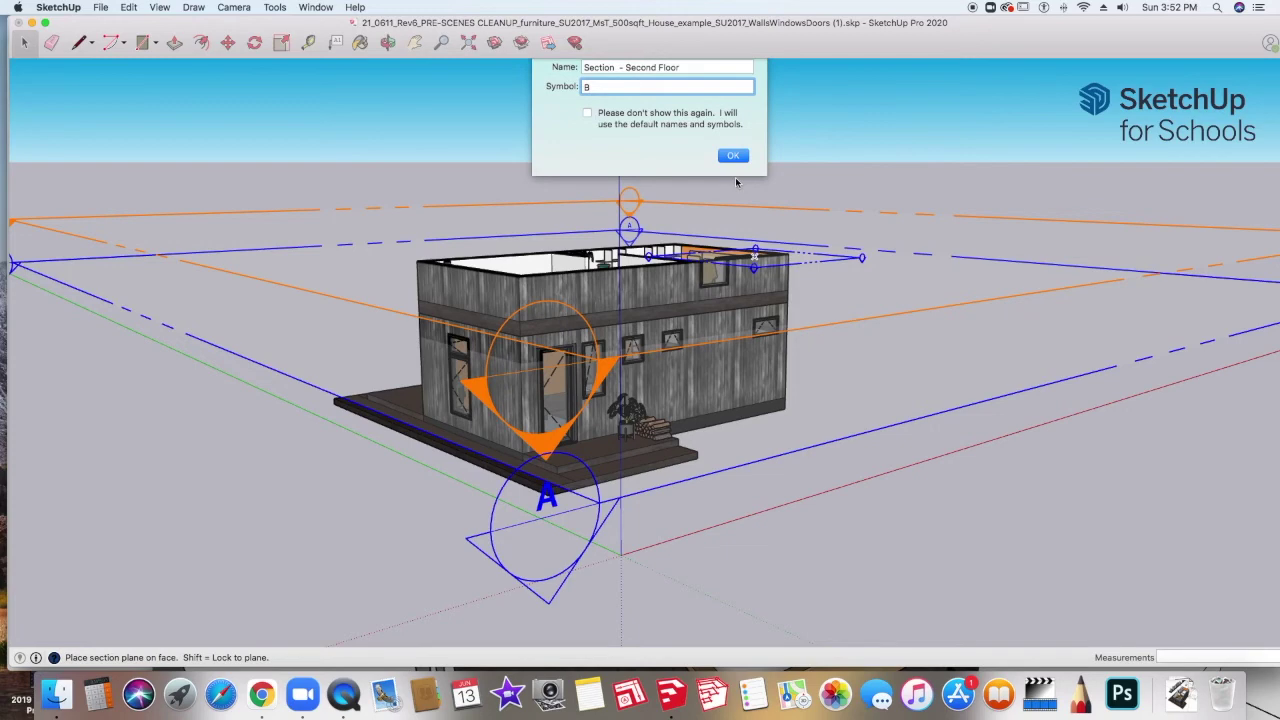
# Step: Raise section plane B vertically by about 1' 1 5/16" within the second floor
pyautogui.click(603, 372)
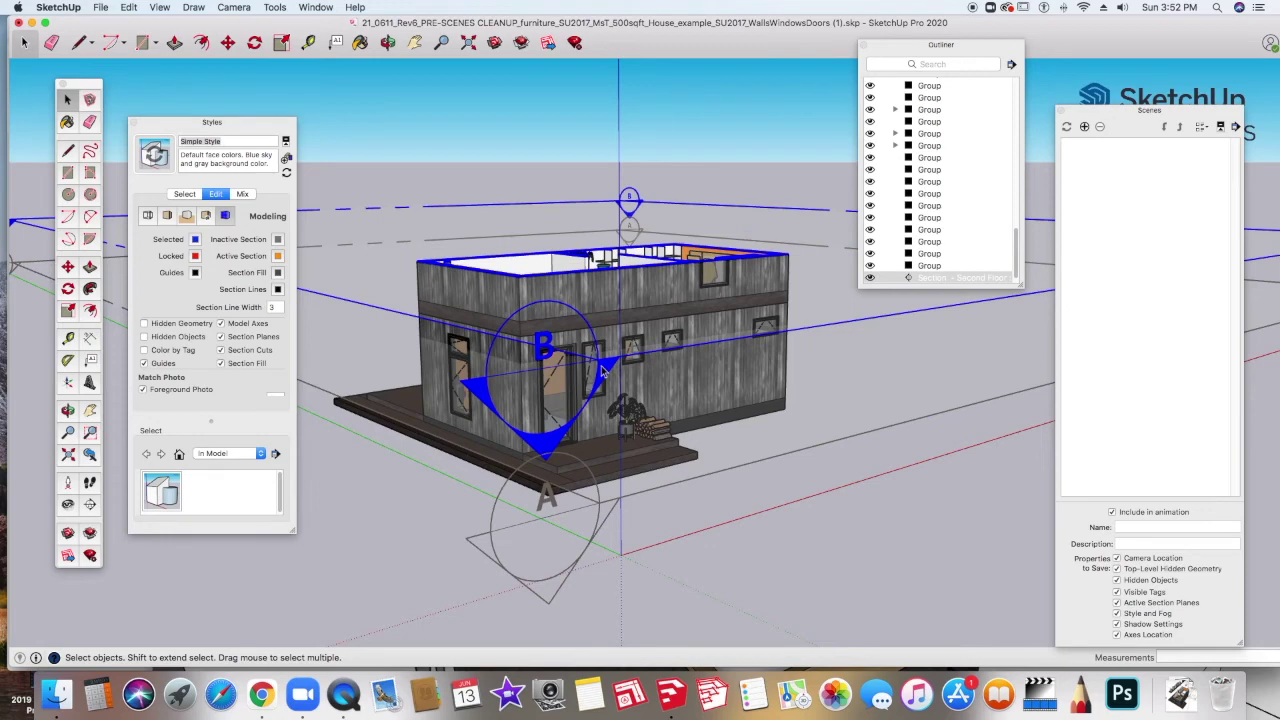
pyautogui.rightClick(601, 367)
pyautogui.press('m')
pyautogui.click(613, 340)
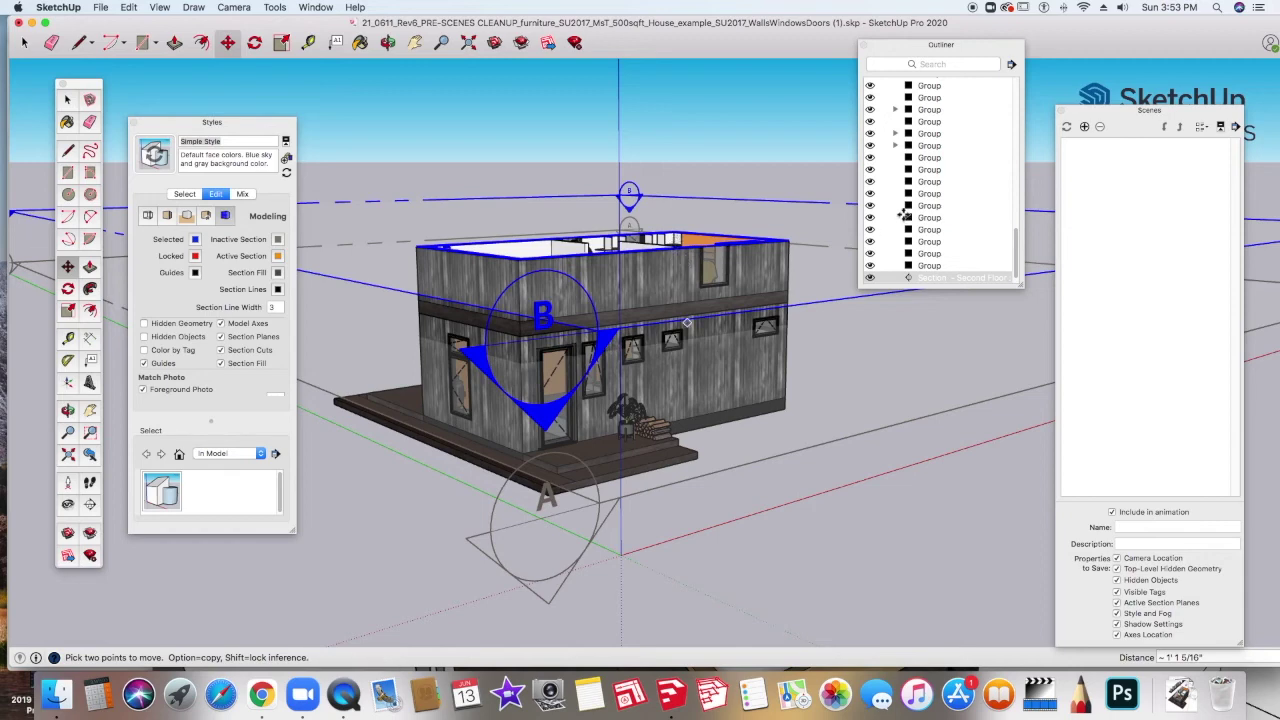
# Step: Turn off the active cut of section plane B and locate both section planes in the Outliner
pyautogui.rightClick(604, 342)
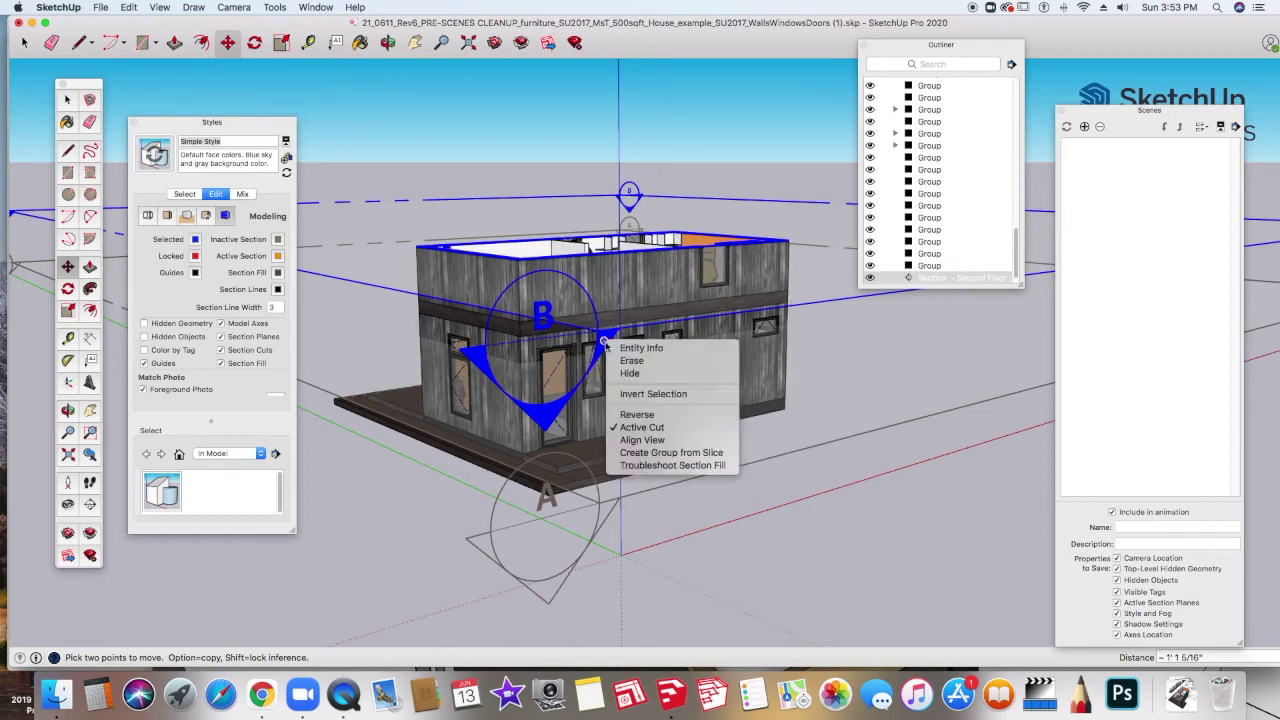
pyautogui.click(652, 428)
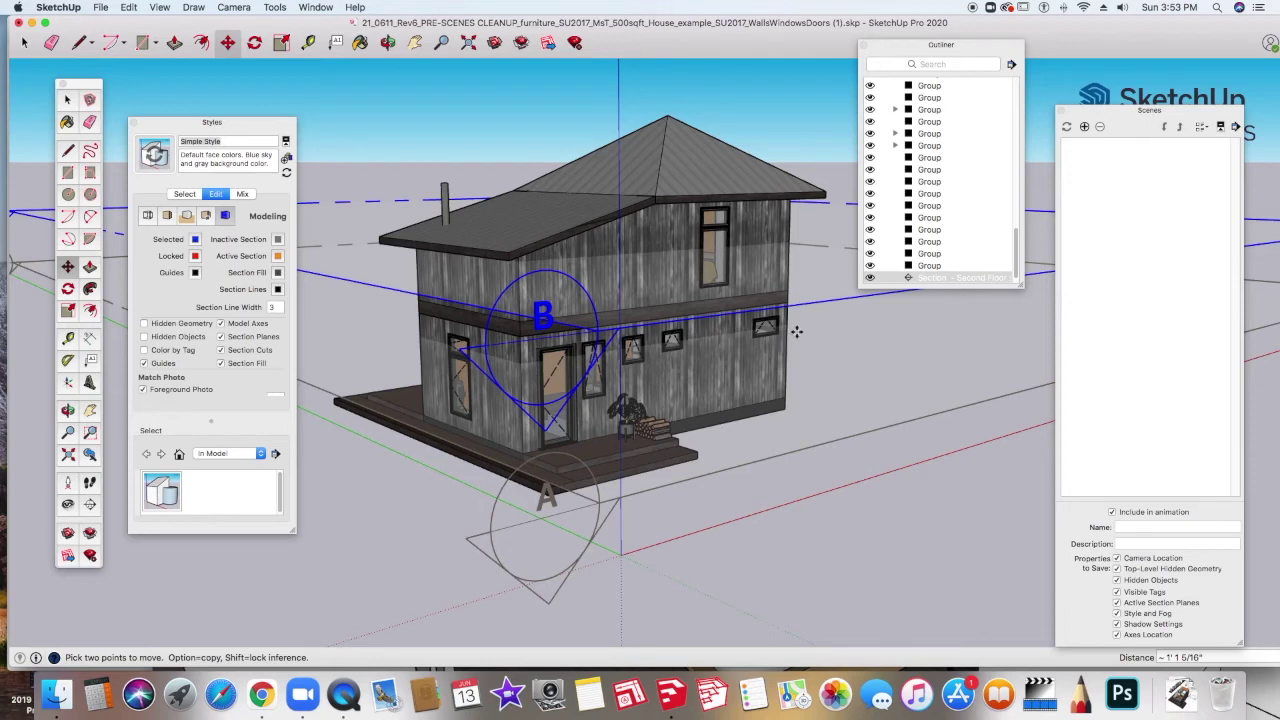
pyautogui.moveTo(1017, 263); pyautogui.dragTo(1001, 25)
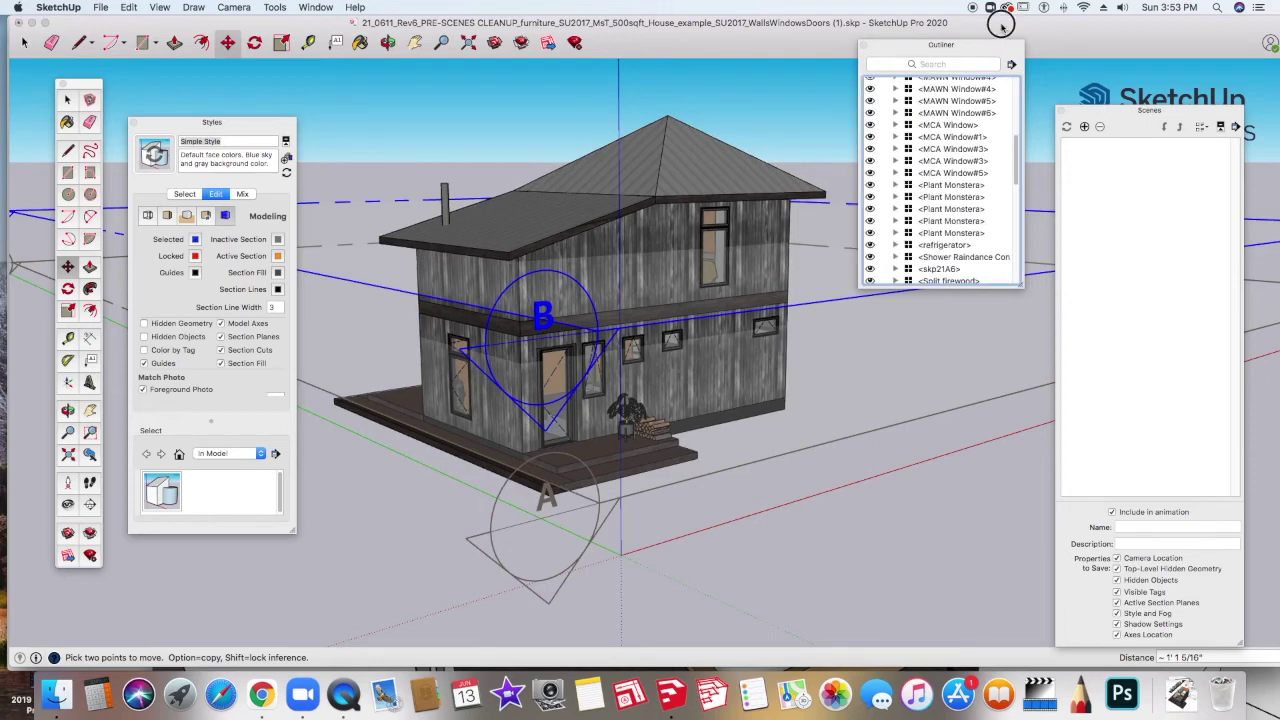
pyautogui.scroll(-15, 932, 259)
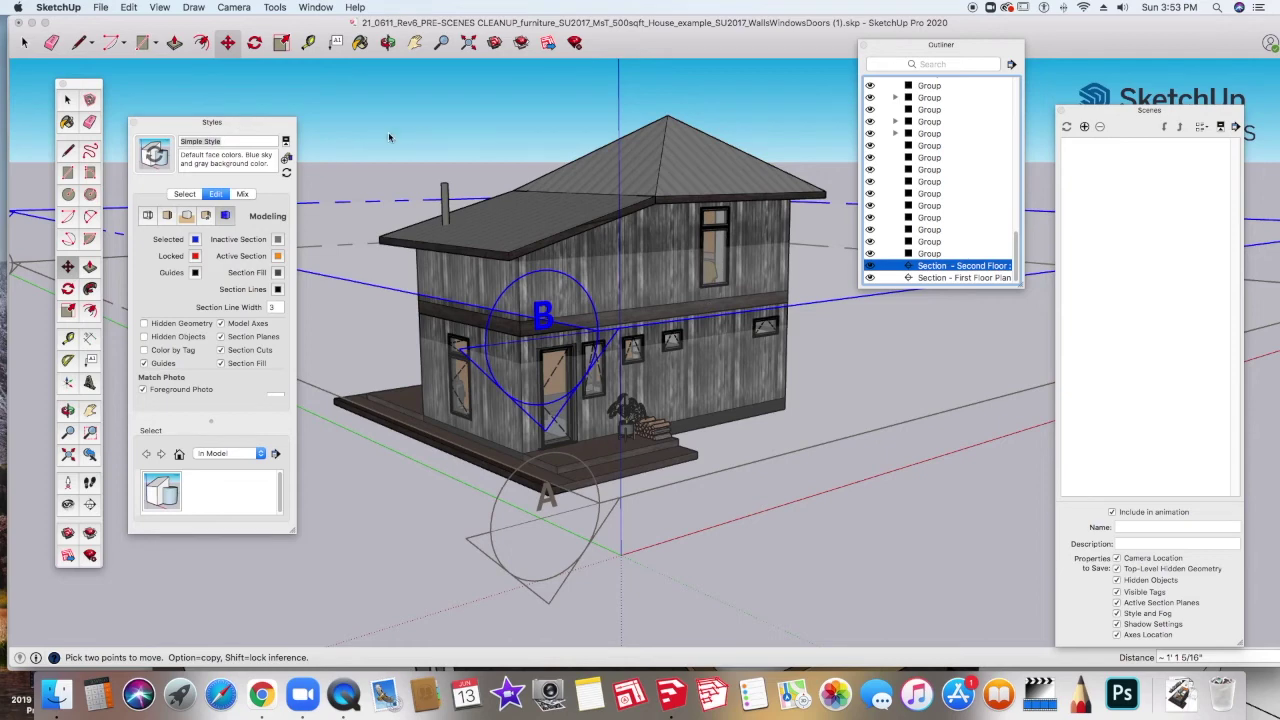
# Step: Activate the cut of second floor section plane B, align the view to it, and deselect it
pyautogui.rightClick(594, 324)
pyautogui.click(648, 418)
pyautogui.rightClick(830, 342)
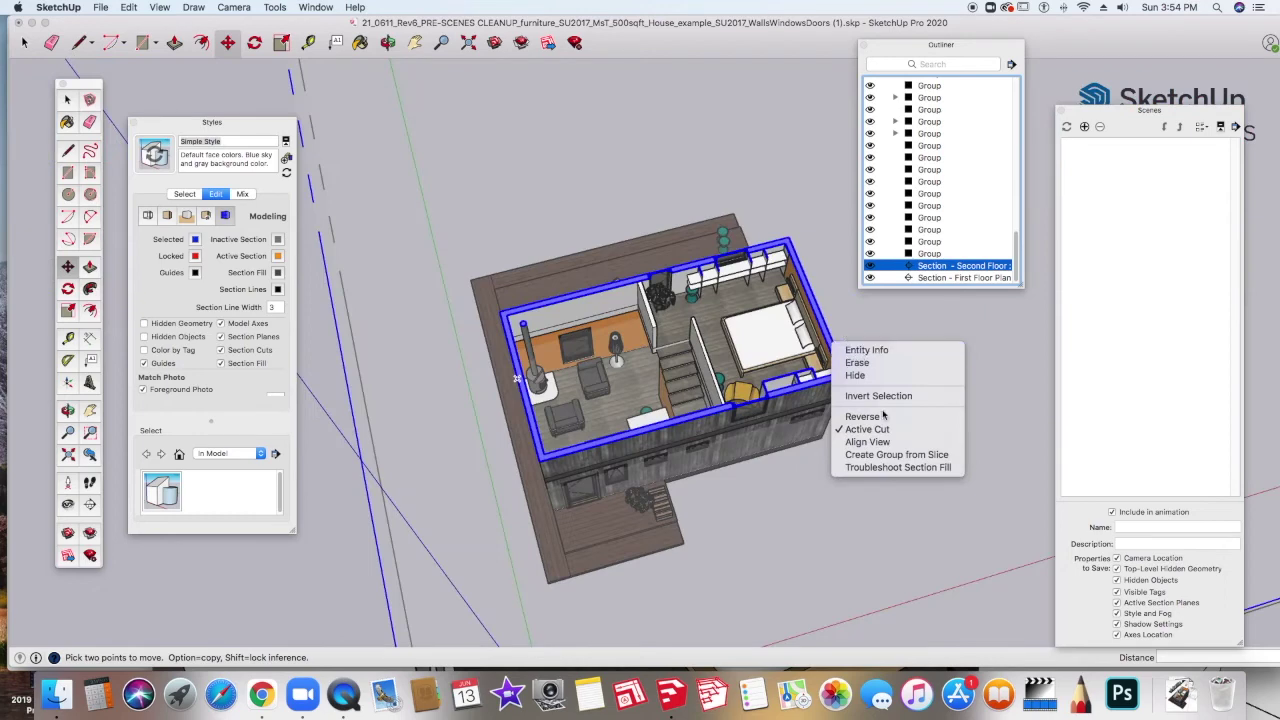
pyautogui.click(880, 442)
pyautogui.moveTo(712, 431); pyautogui.dragTo(854, 13, button='middle')
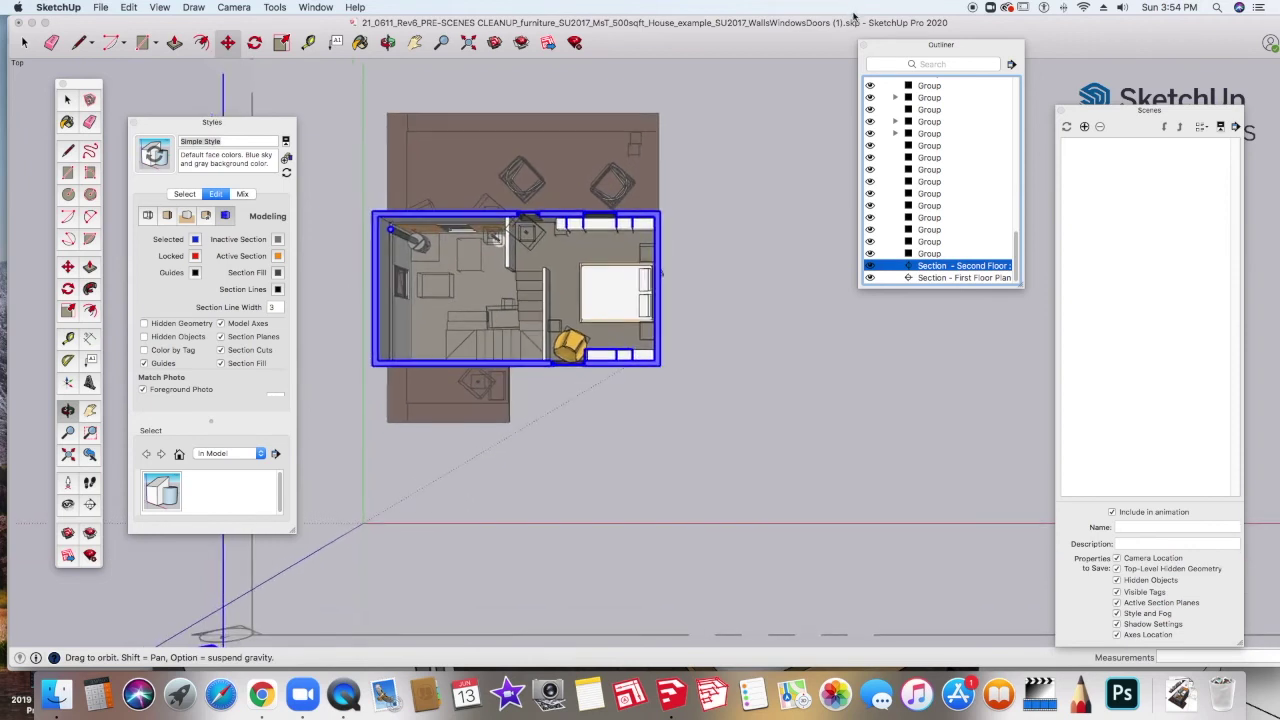
pyautogui.press('m')
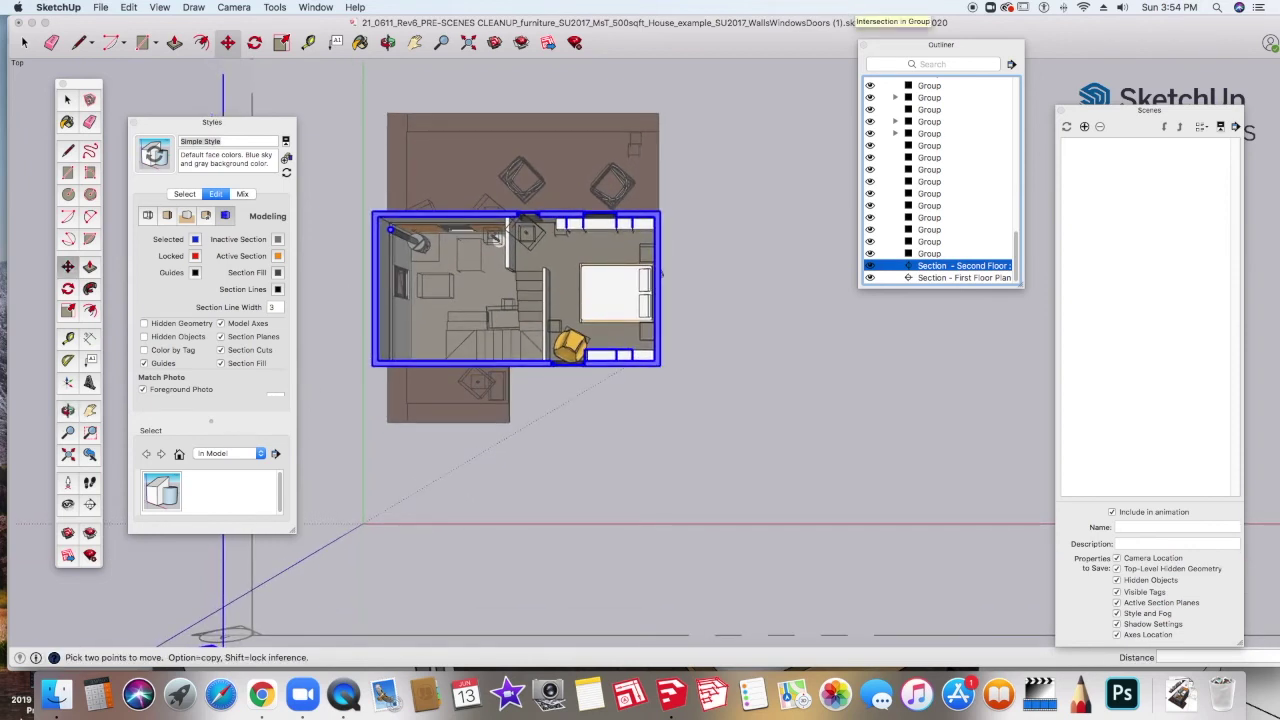
pyautogui.press('space')
pyautogui.click(198, 90)
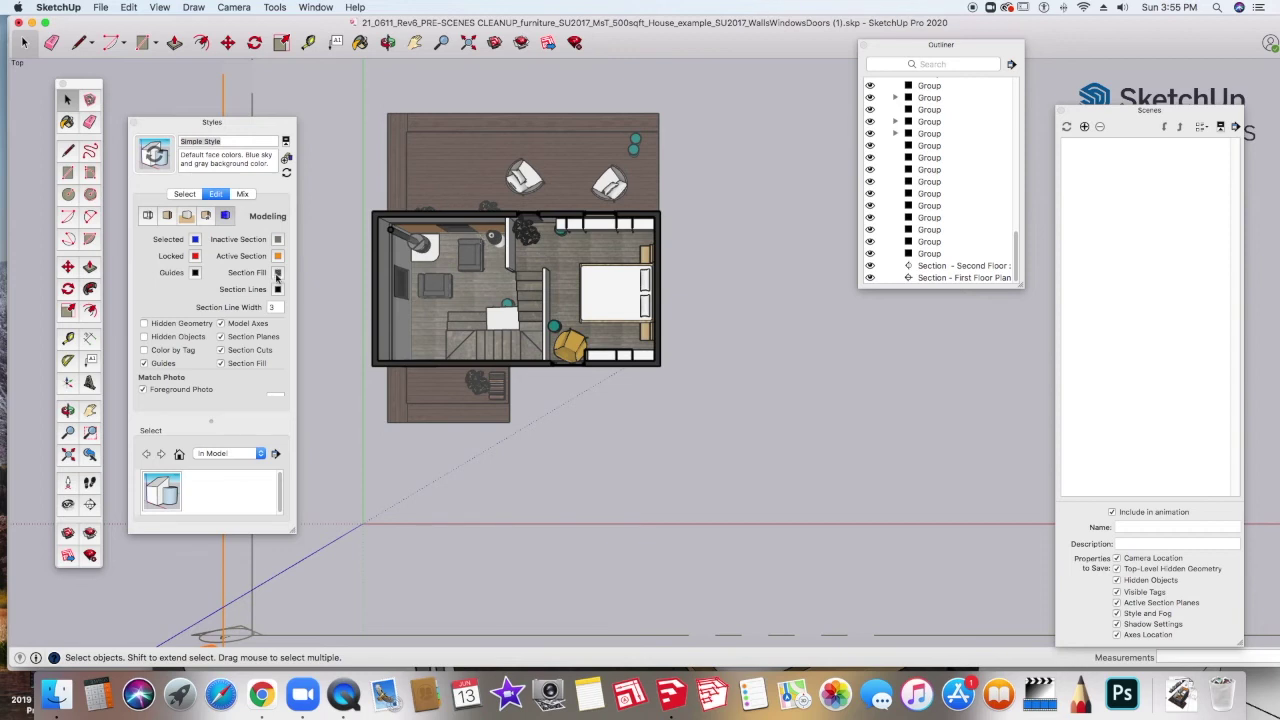
# Step: Try orange and near-white as the style's section fill colour, and return it to dark grey
pyautogui.click(185, 194)
pyautogui.click(215, 194)
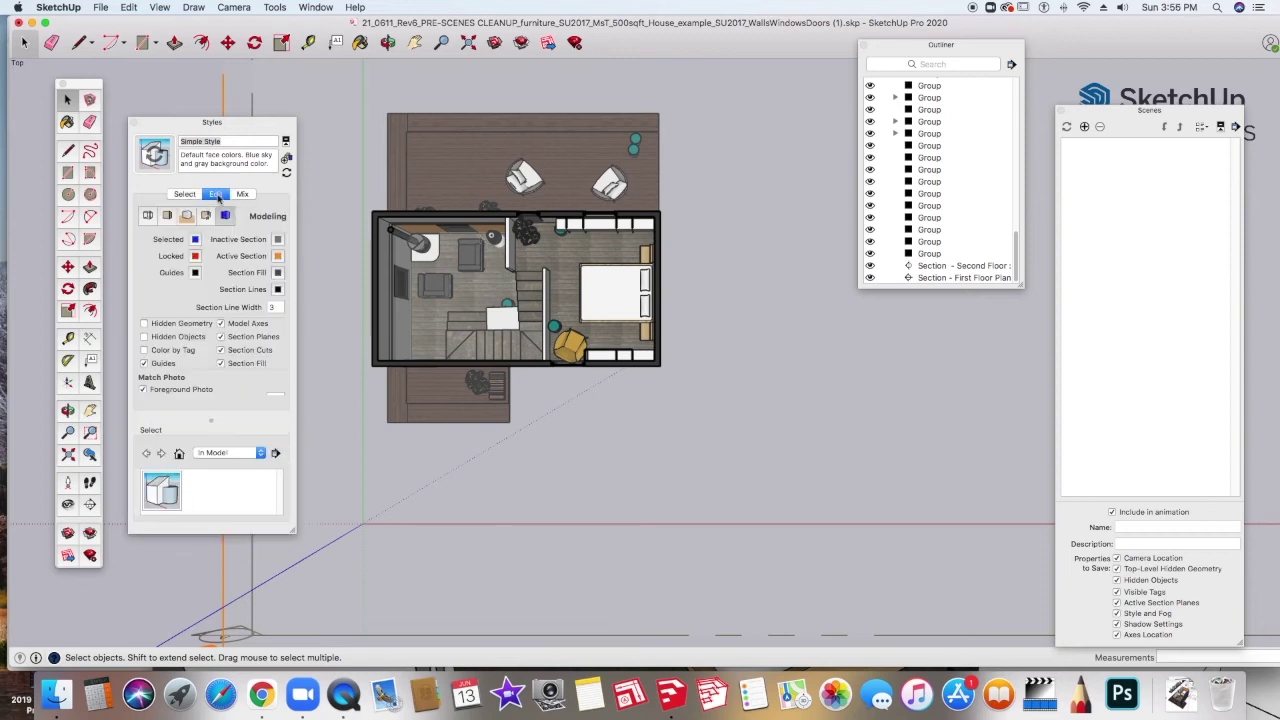
pyautogui.click(279, 273)
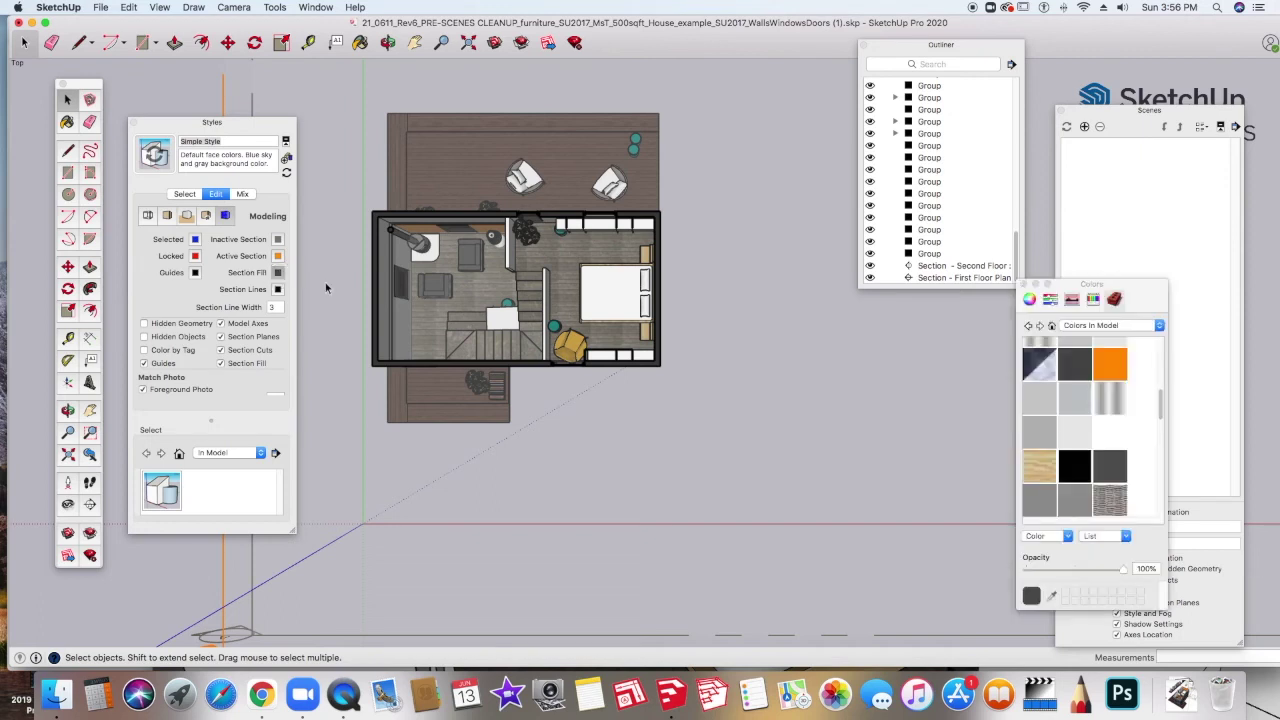
pyautogui.click(1108, 413)
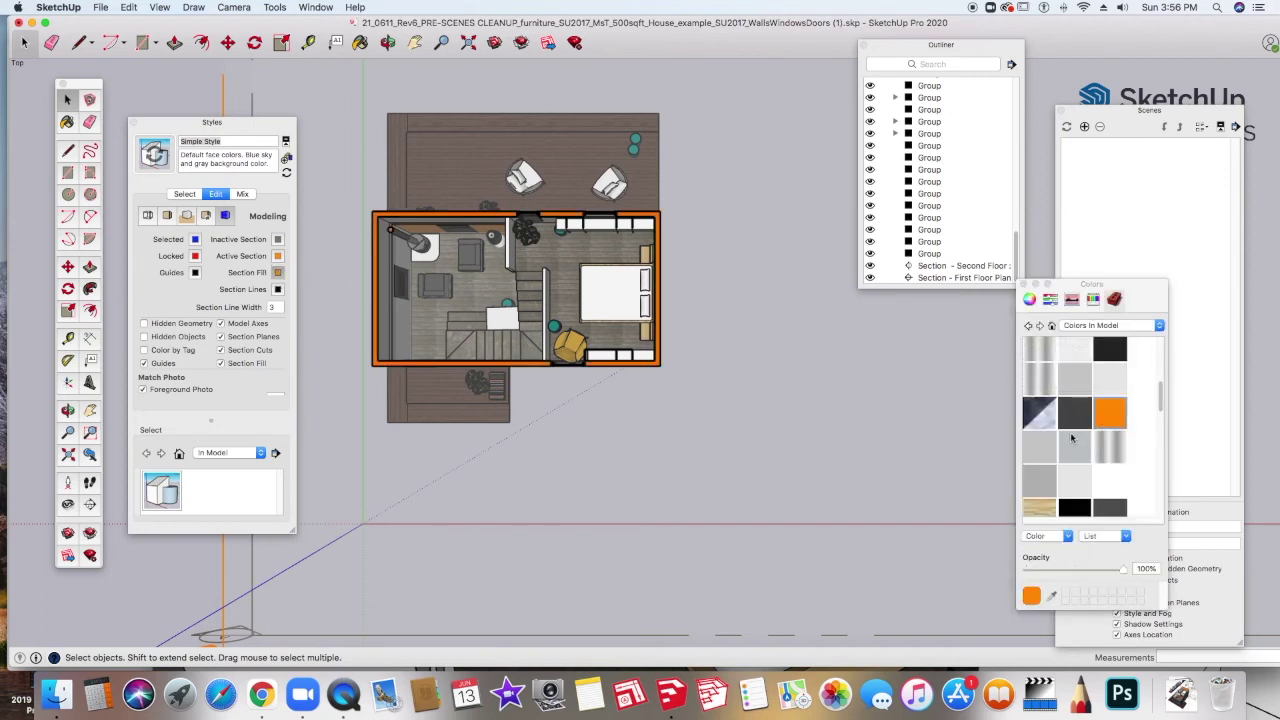
pyautogui.click(1074, 486)
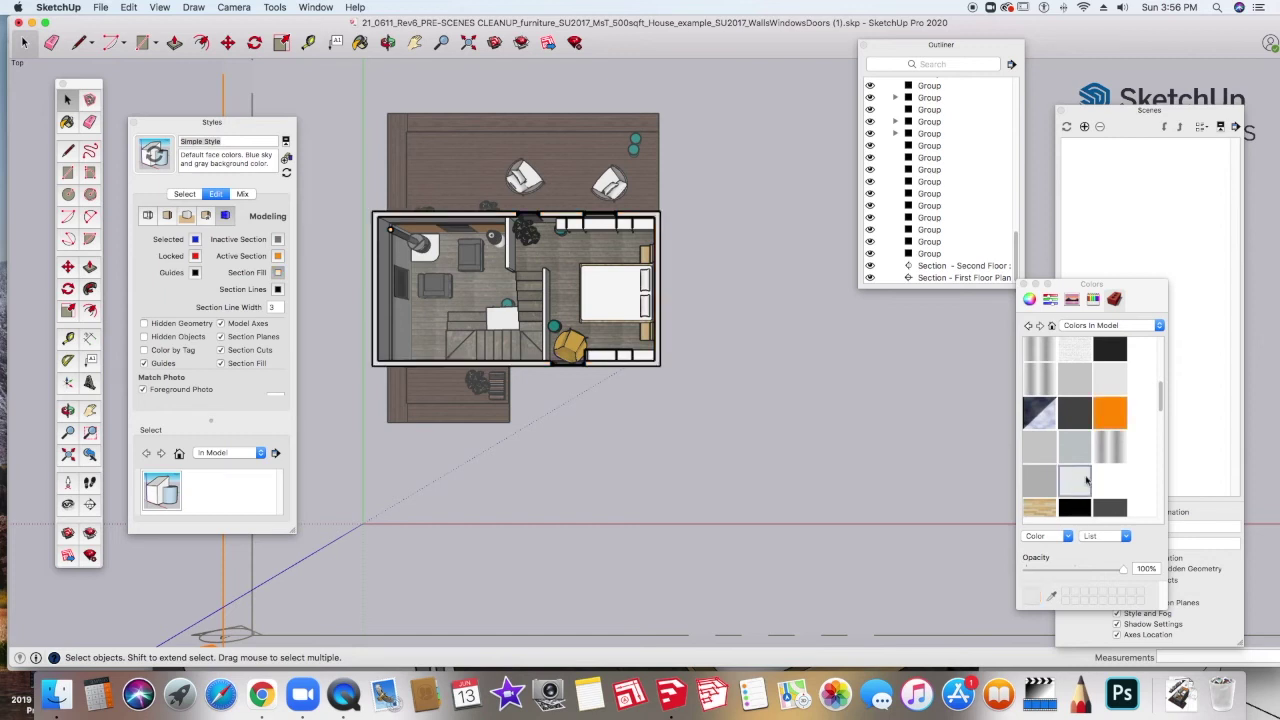
pyautogui.click(1074, 413)
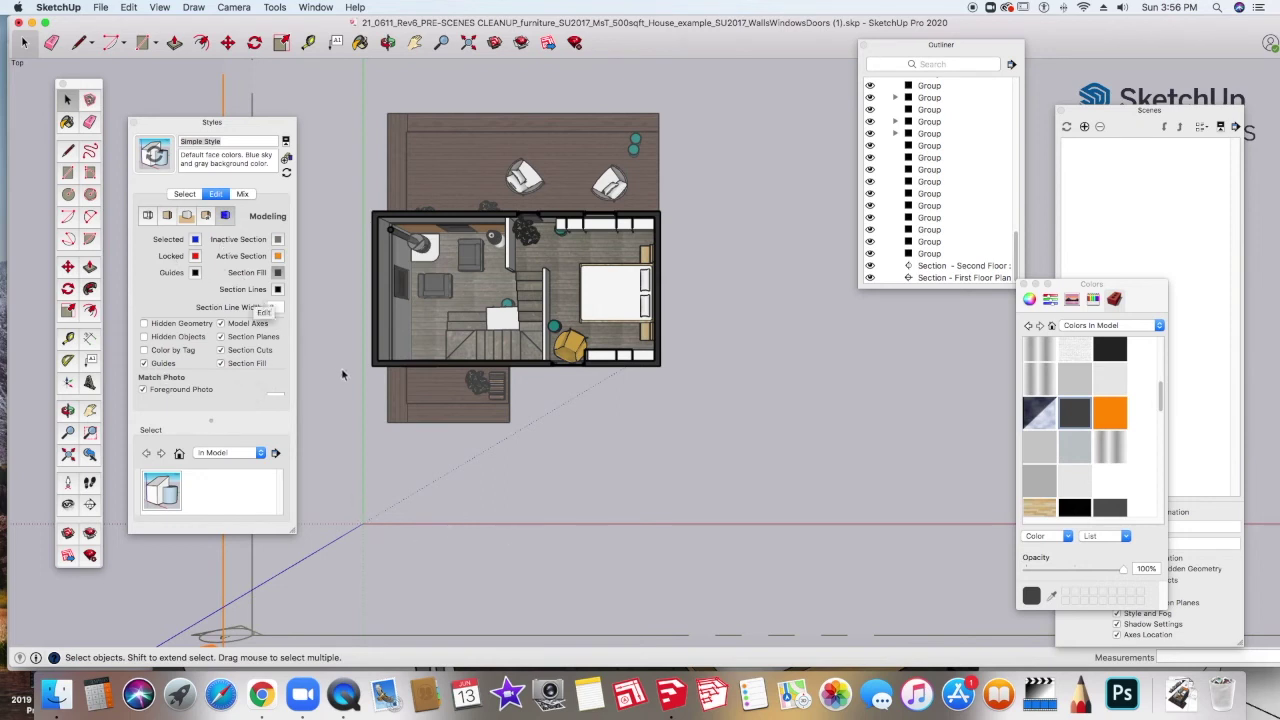
# Step: Turn off the sky in the style's background settings
pyautogui.press('o')
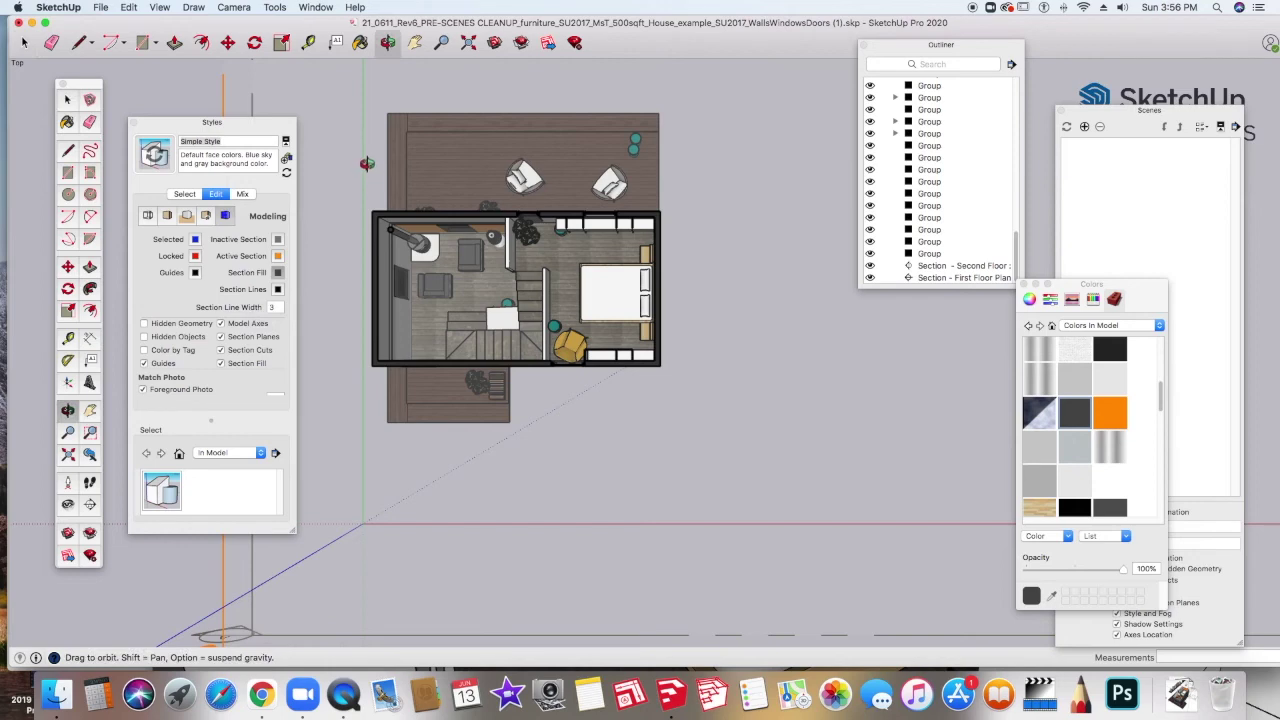
pyautogui.moveTo(376, 139); pyautogui.dragTo(405, 188)
pyautogui.press('space')
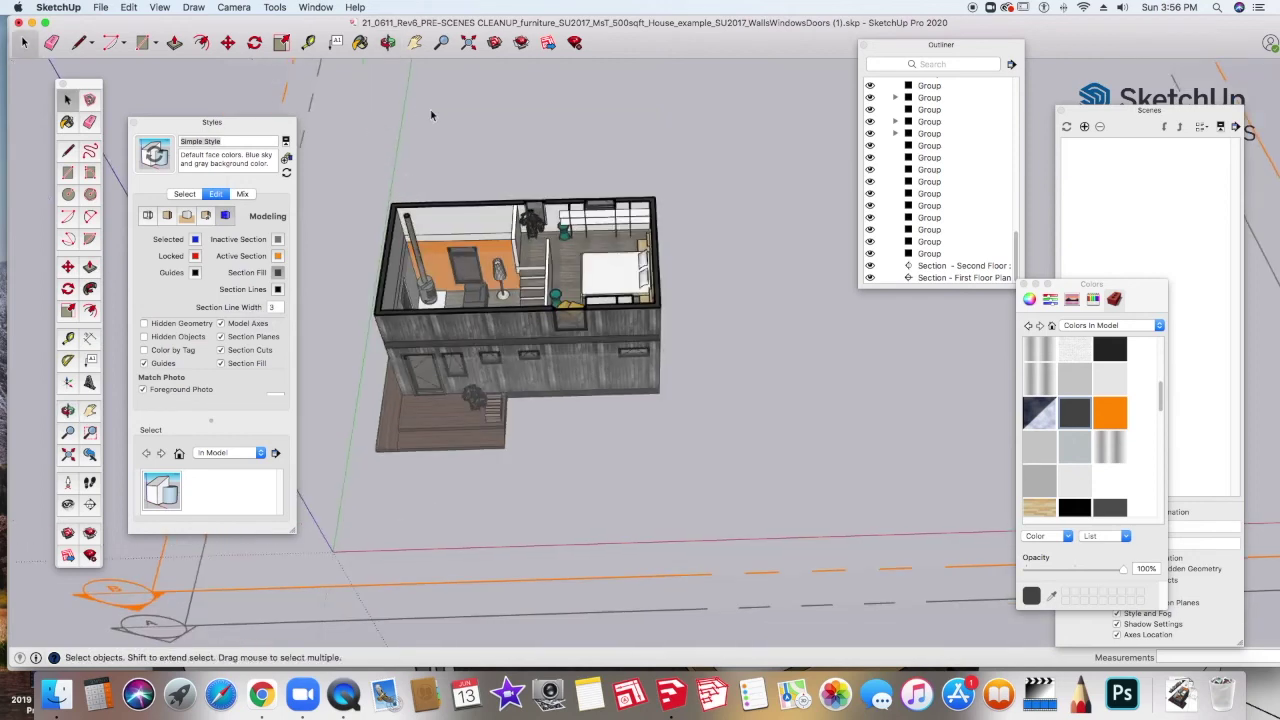
pyautogui.moveTo(345, 284); pyautogui.dragTo(378, 286, button='middle')
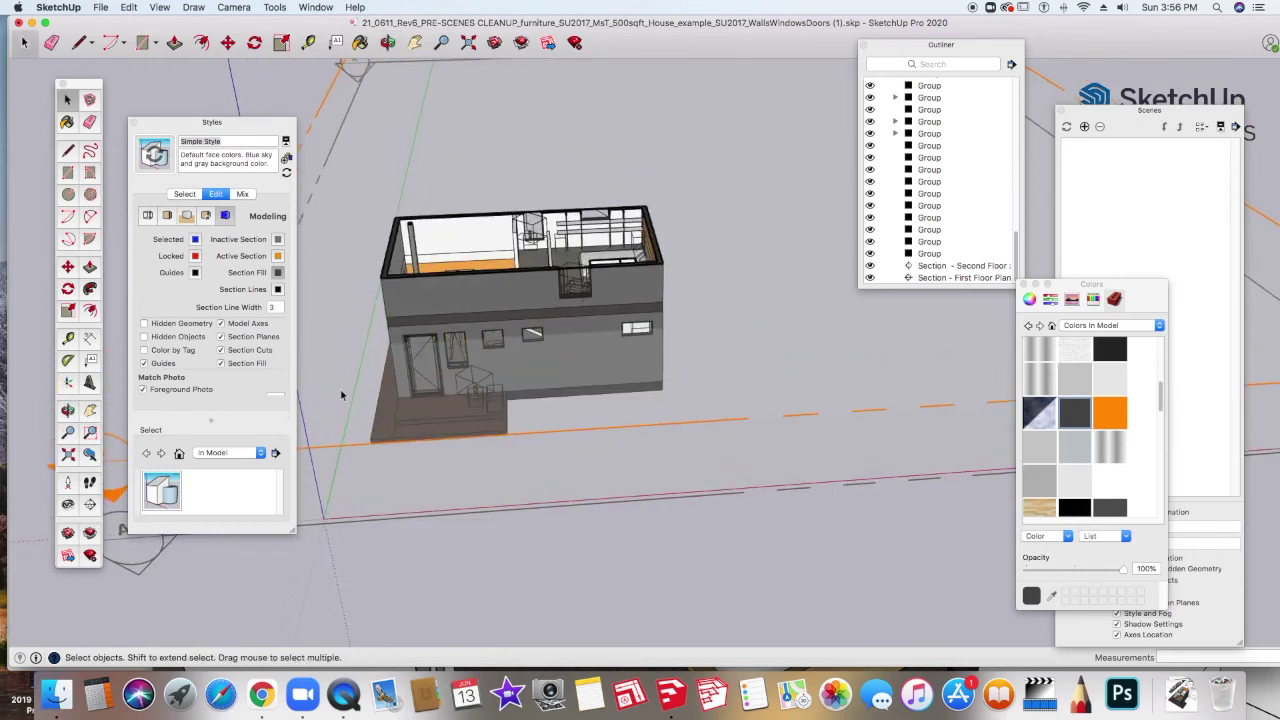
pyautogui.click(187, 220)
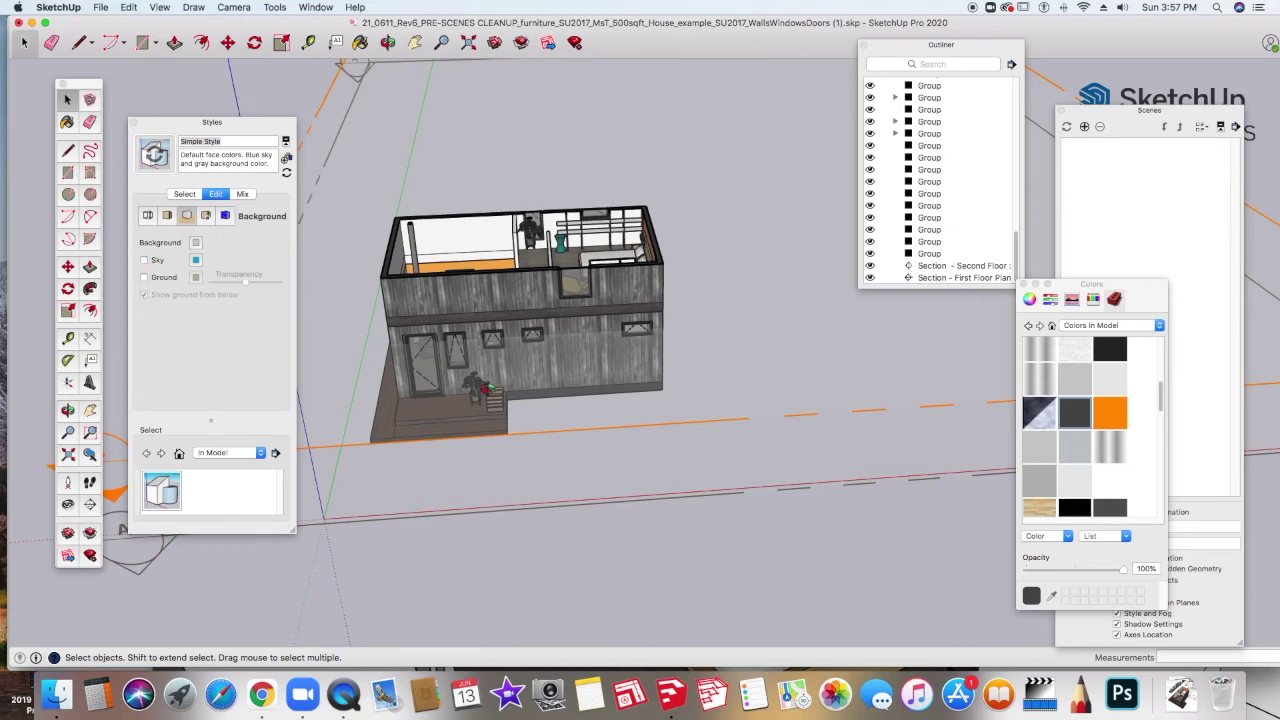
pyautogui.press('o')
pyautogui.moveTo(487, 301); pyautogui.dragTo(500, 380, button='middle')
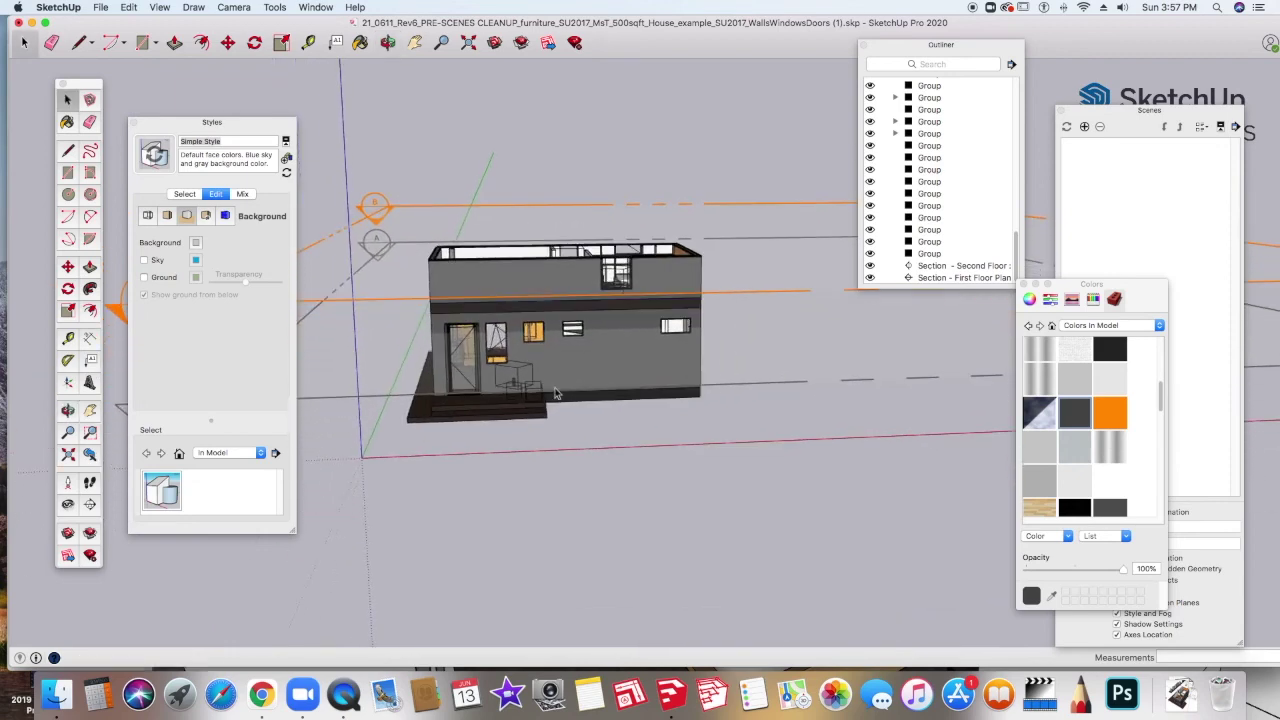
pyautogui.click(144, 262)
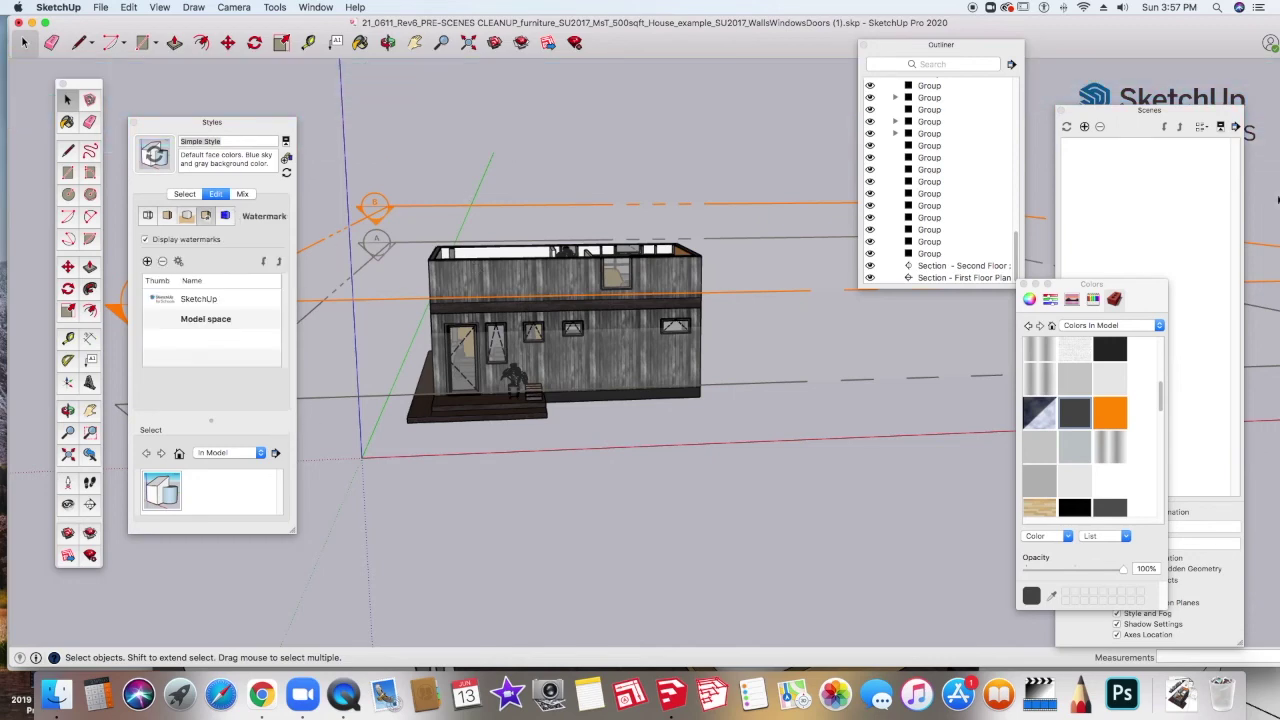
# Step: Move the Scenes window clear of the logo and delete the SketchUp for Schools watermark from the style
pyautogui.moveTo(1145, 110); pyautogui.dragTo(1044, 171)
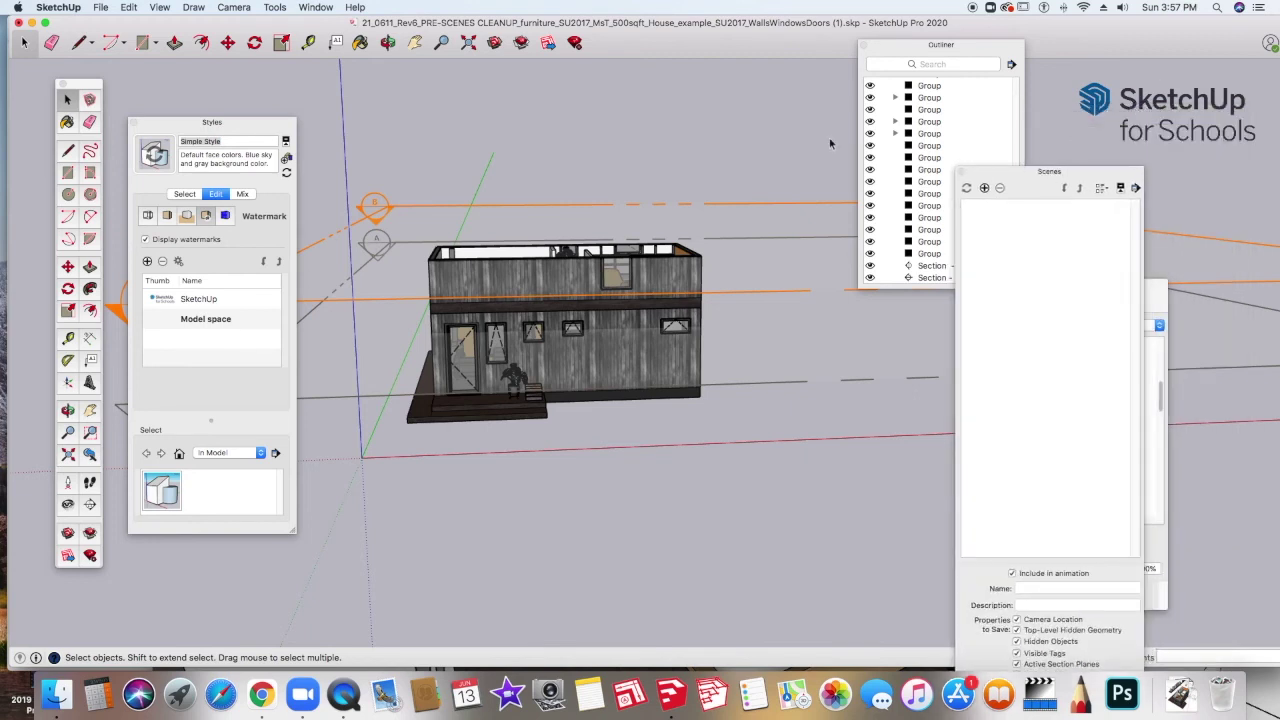
pyautogui.click(163, 302)
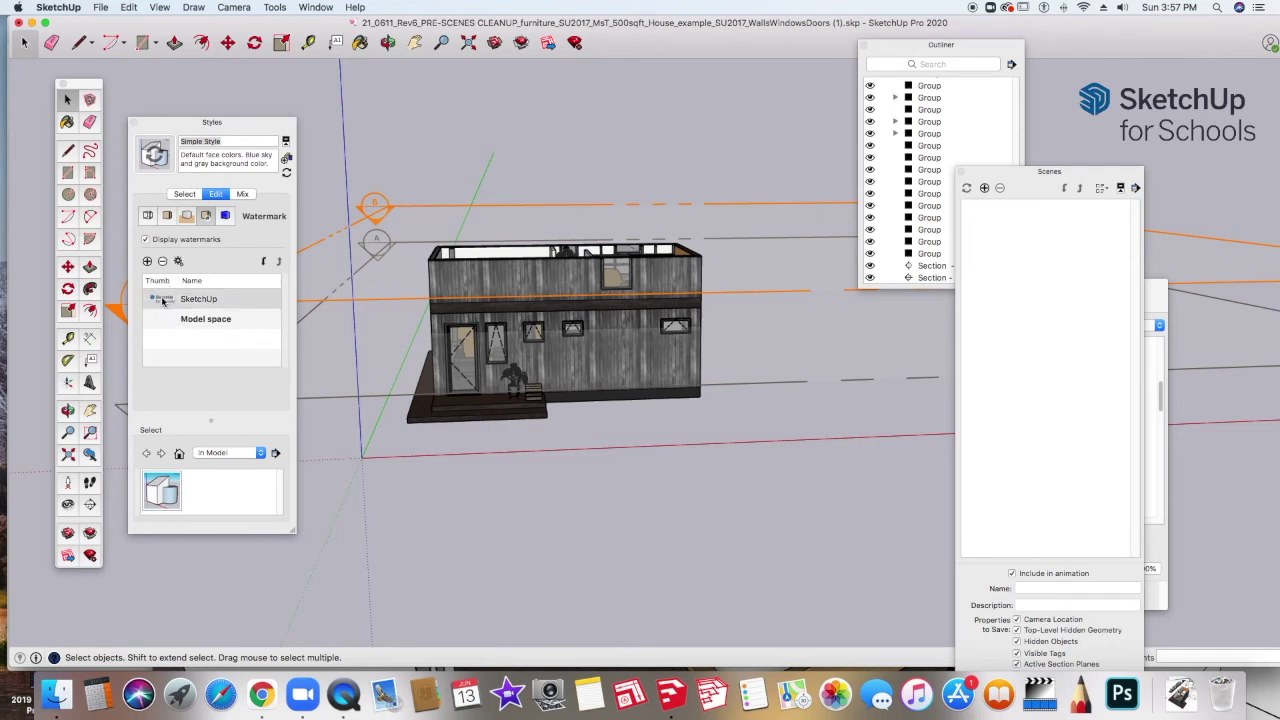
pyautogui.click(162, 261)
pyautogui.click(733, 240)
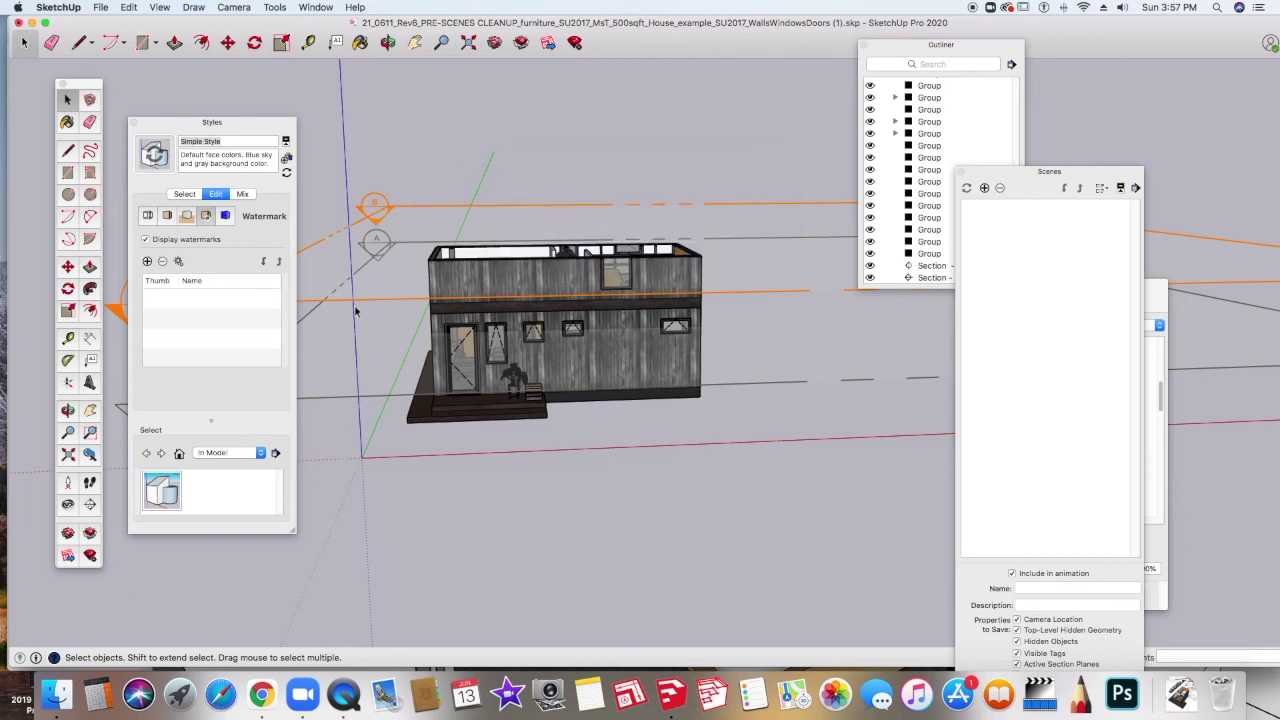
# Step: Turn off the model axes in the style's modeling settings and bring up its face settings
pyautogui.click(225, 215)
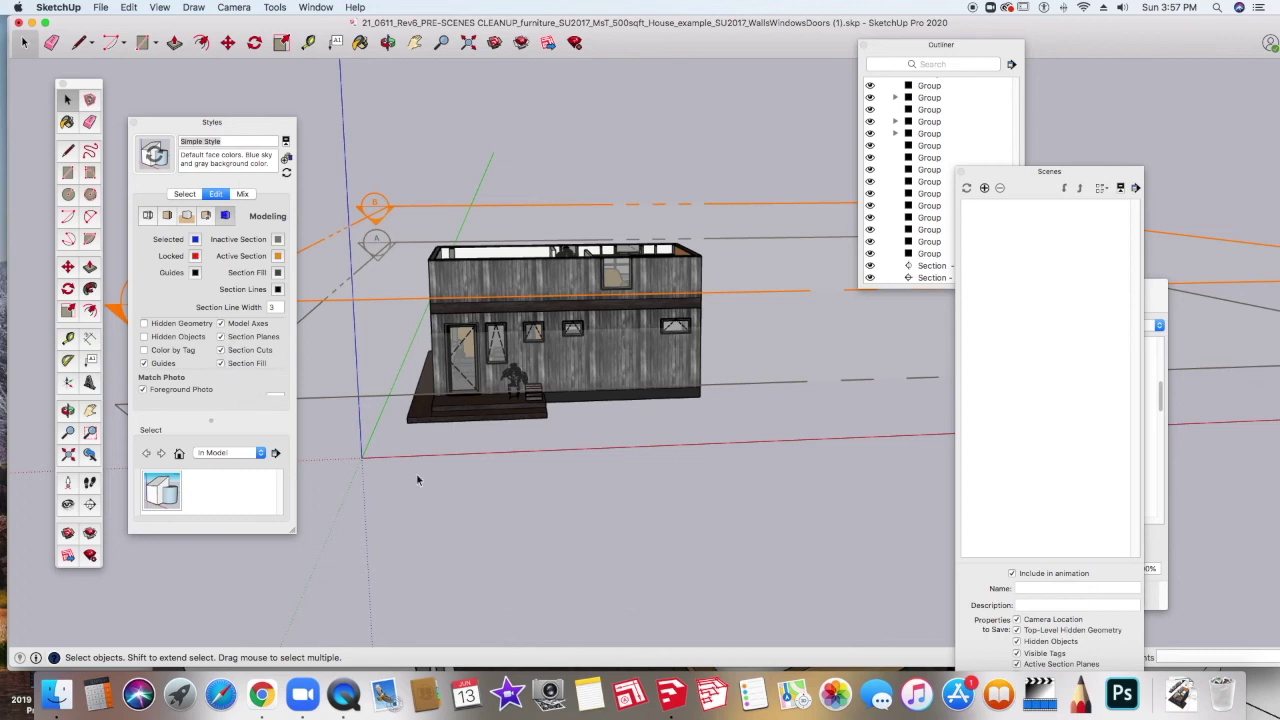
pyautogui.click(222, 324)
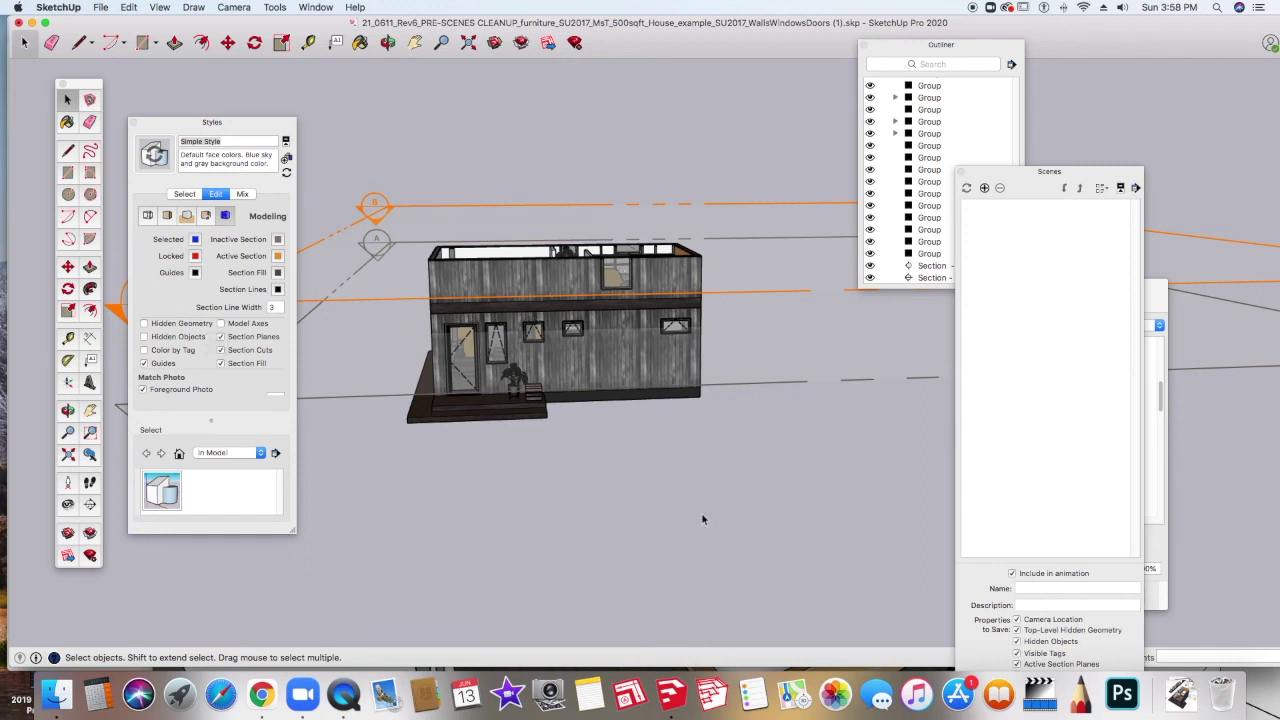
pyautogui.click(167, 216)
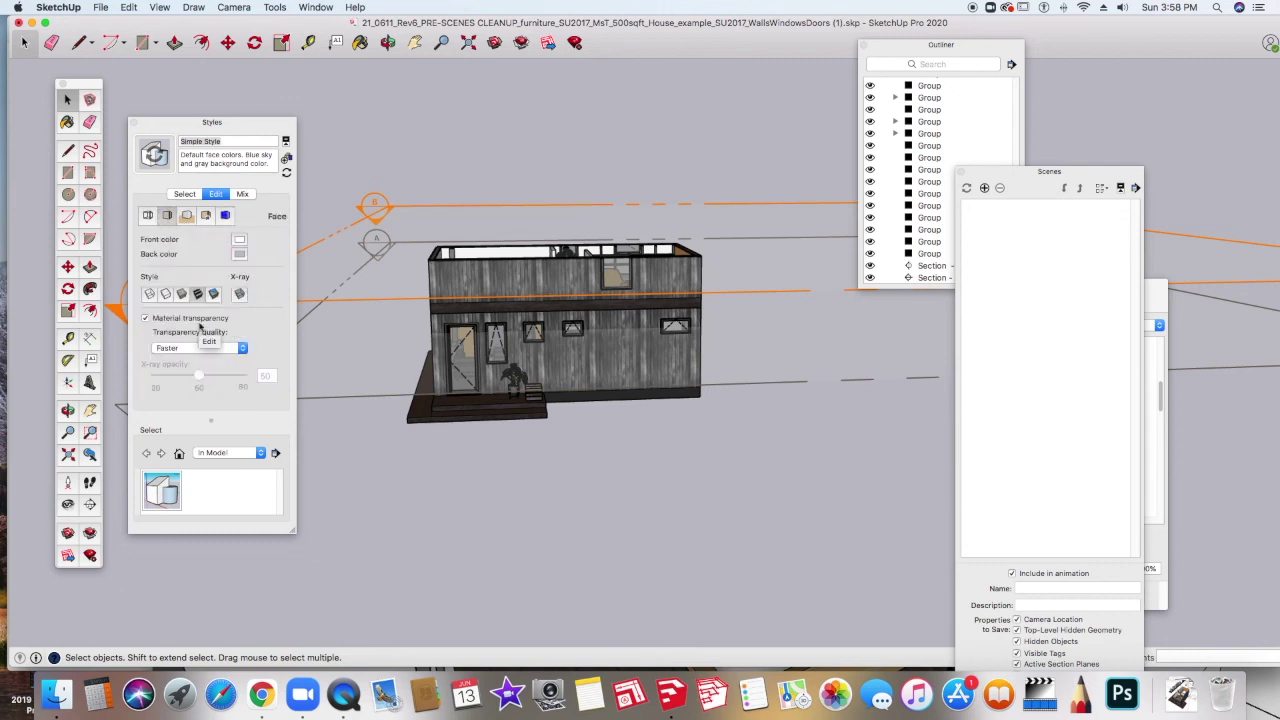
# Step: Set the style's background colour to white after trying a light grey
pyautogui.click(186, 215)
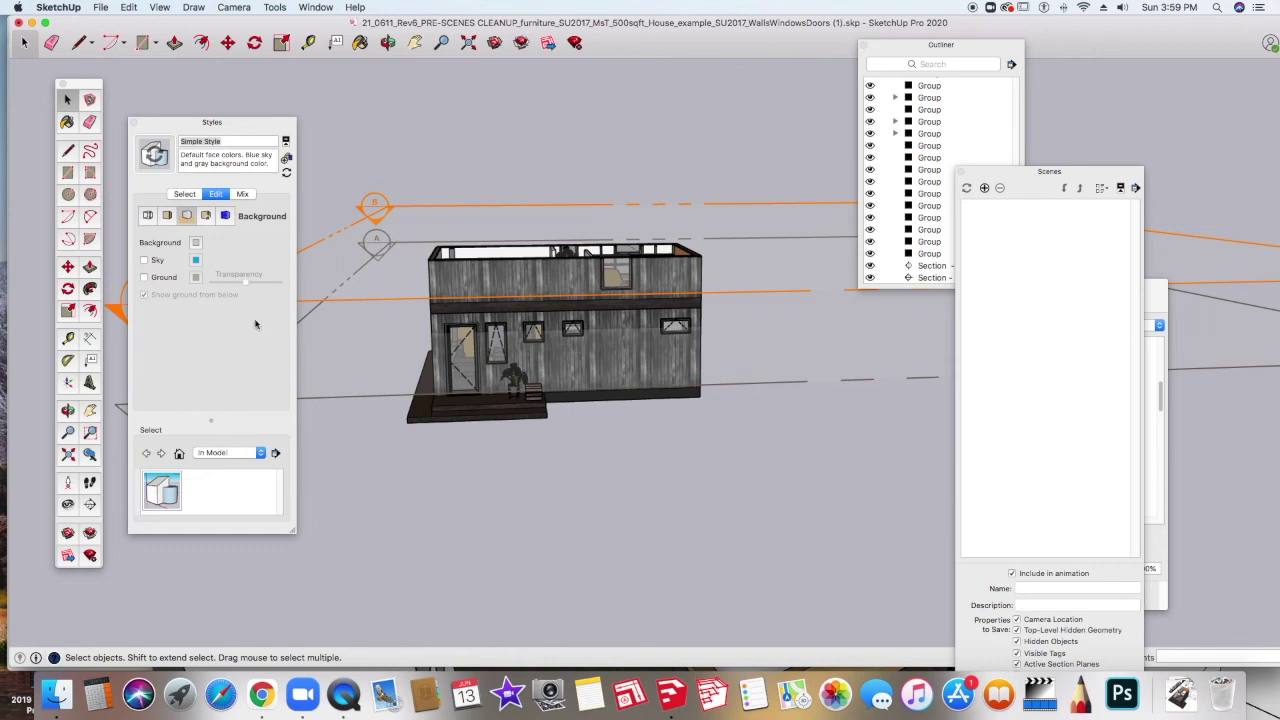
pyautogui.click(195, 242)
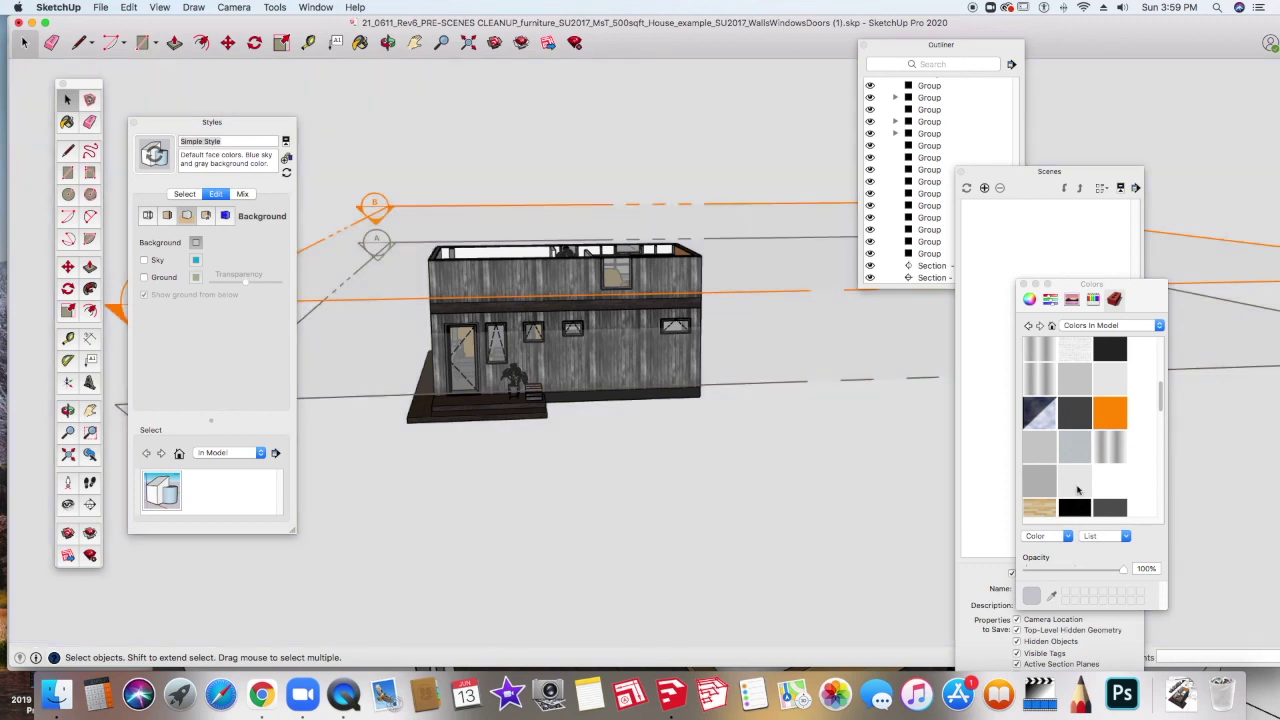
pyautogui.click(1076, 484)
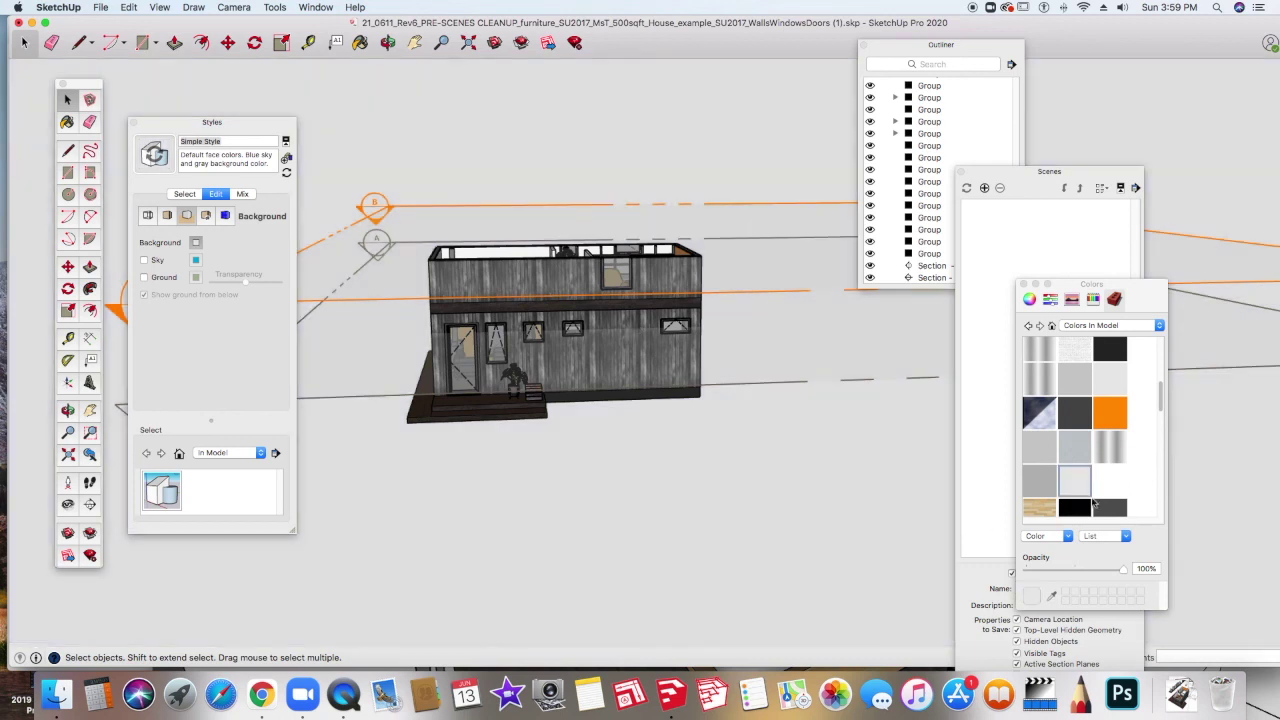
pyautogui.click(1108, 489)
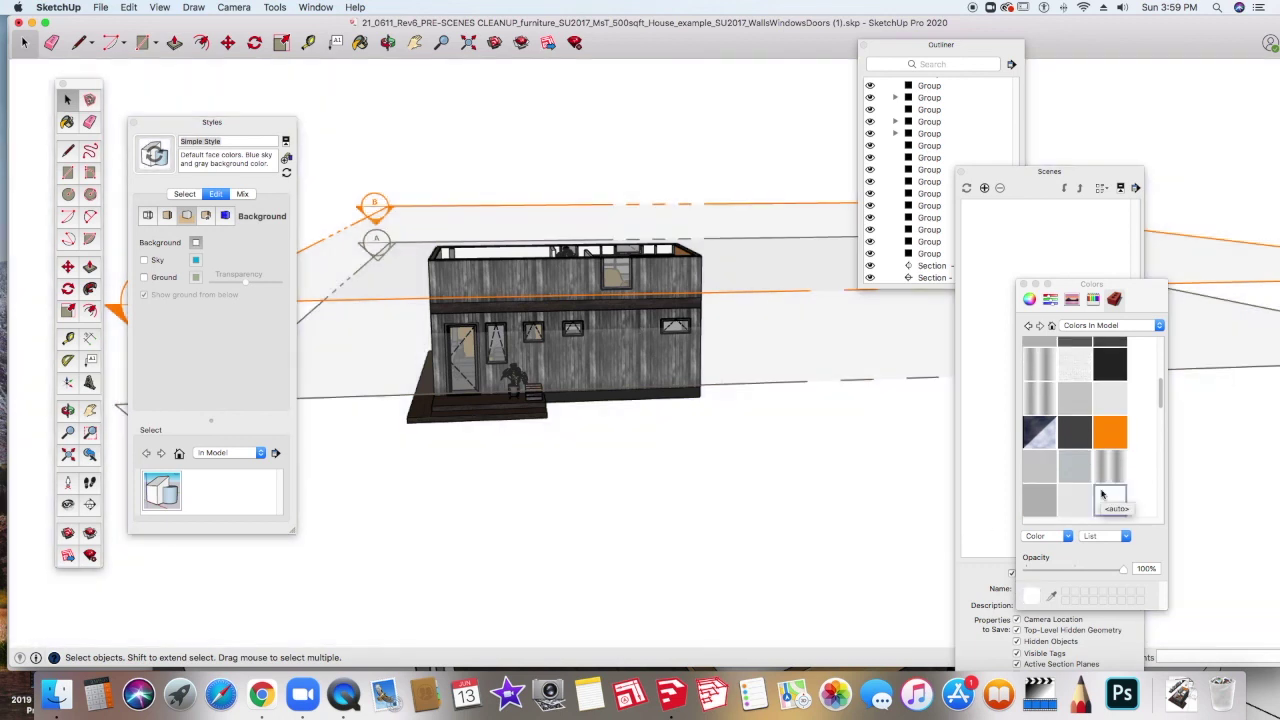